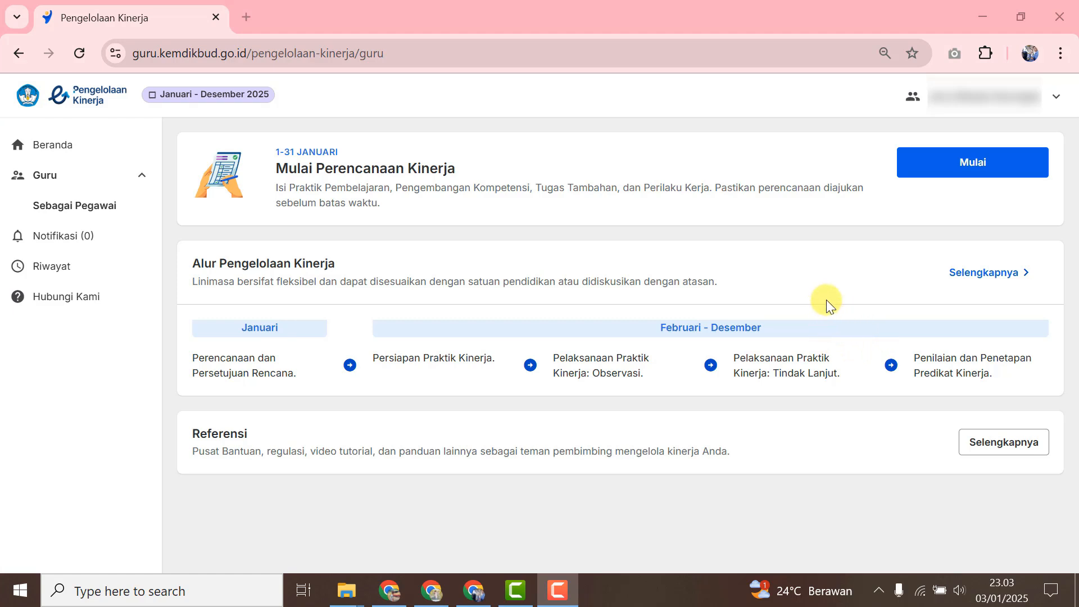
Start the performance planning, review the editable profile data and leave the profile form without saving
left_click(1011, 169)
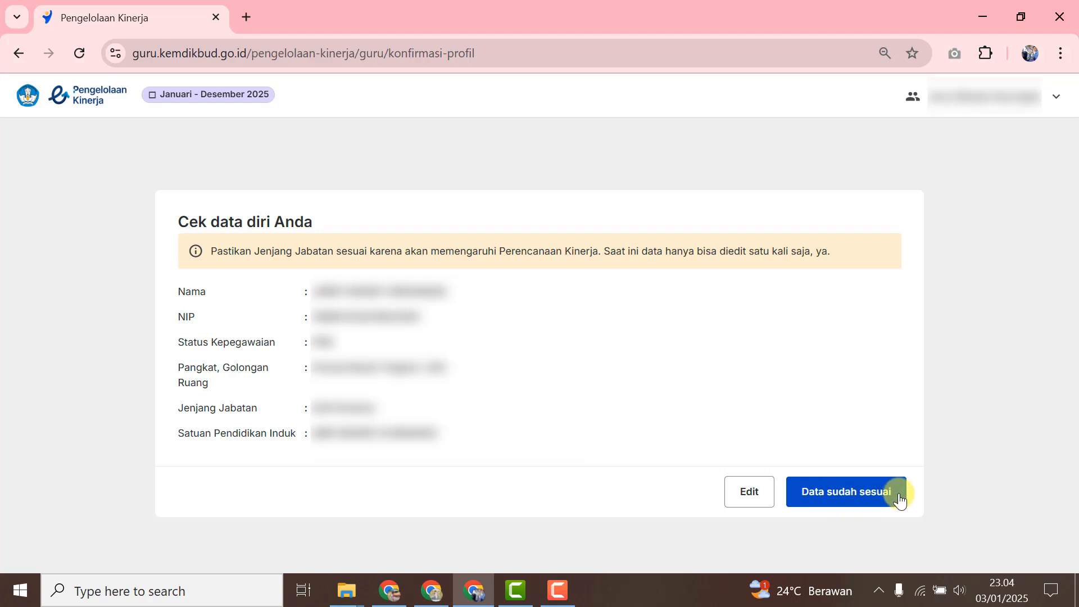
left_click(738, 502)
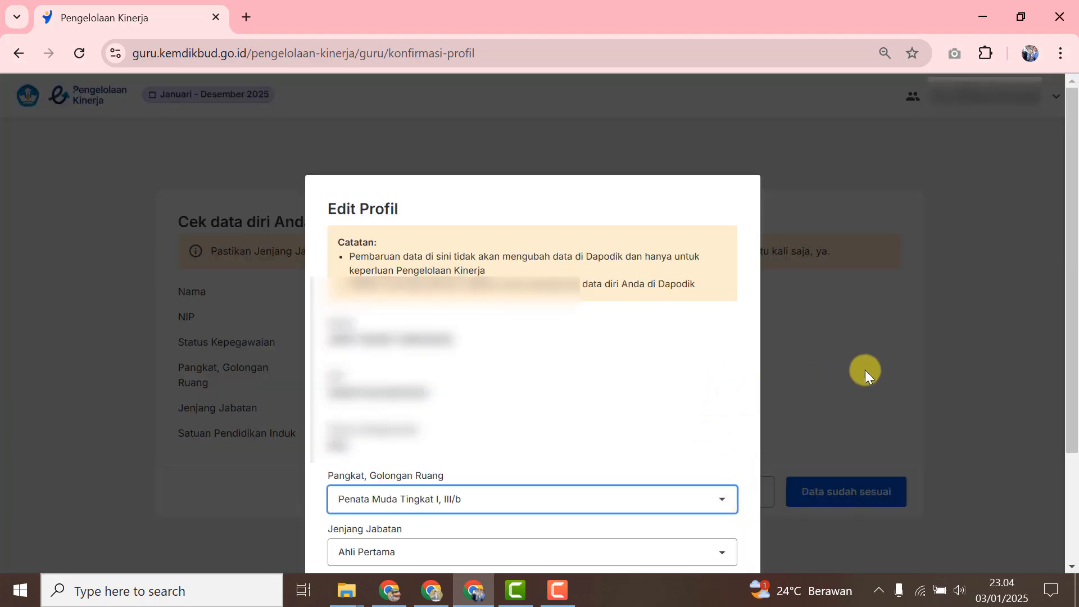
scroll(724, 405, "down", 3)
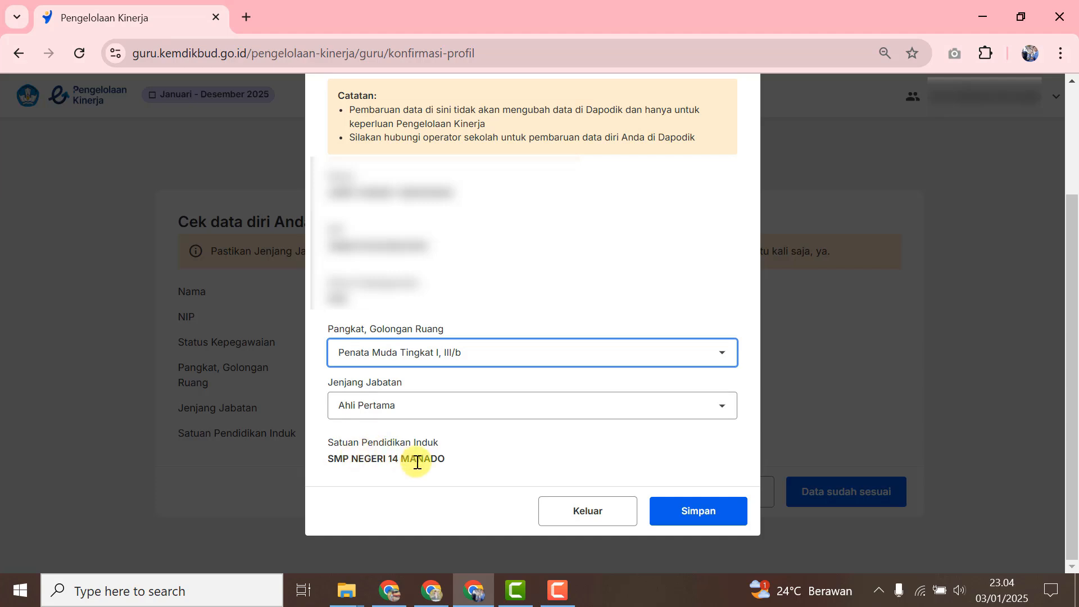
scroll(478, 441, "up", 2)
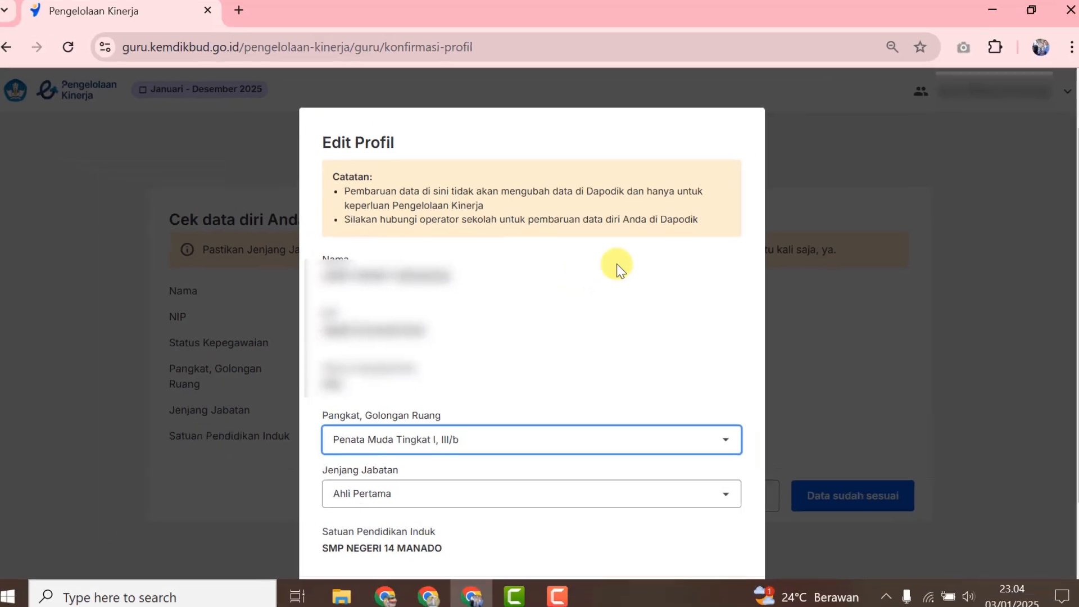
scroll(669, 335, "down", 3)
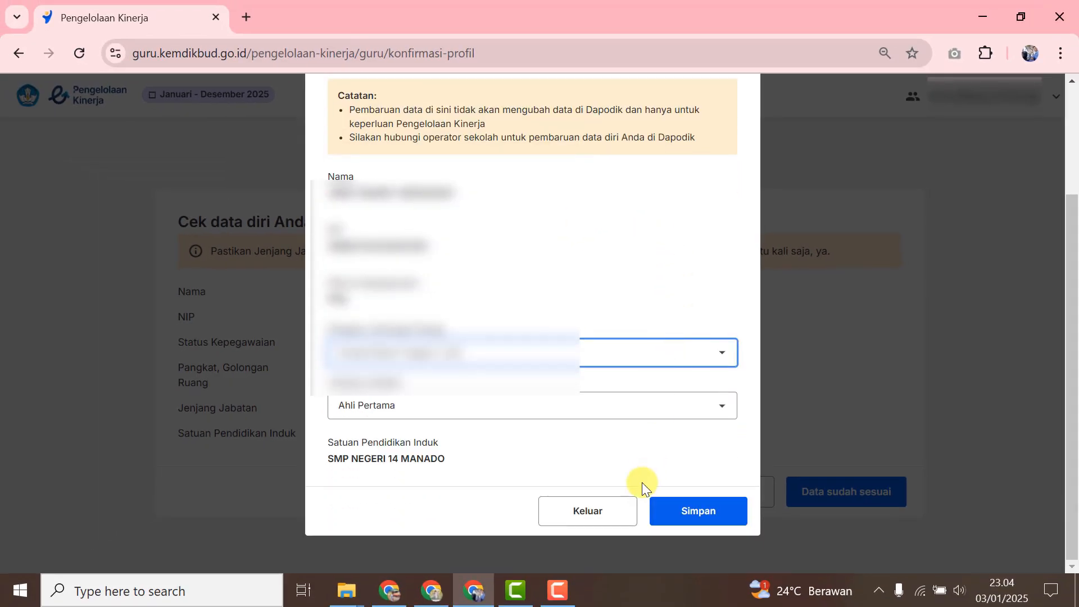
left_click(612, 517)
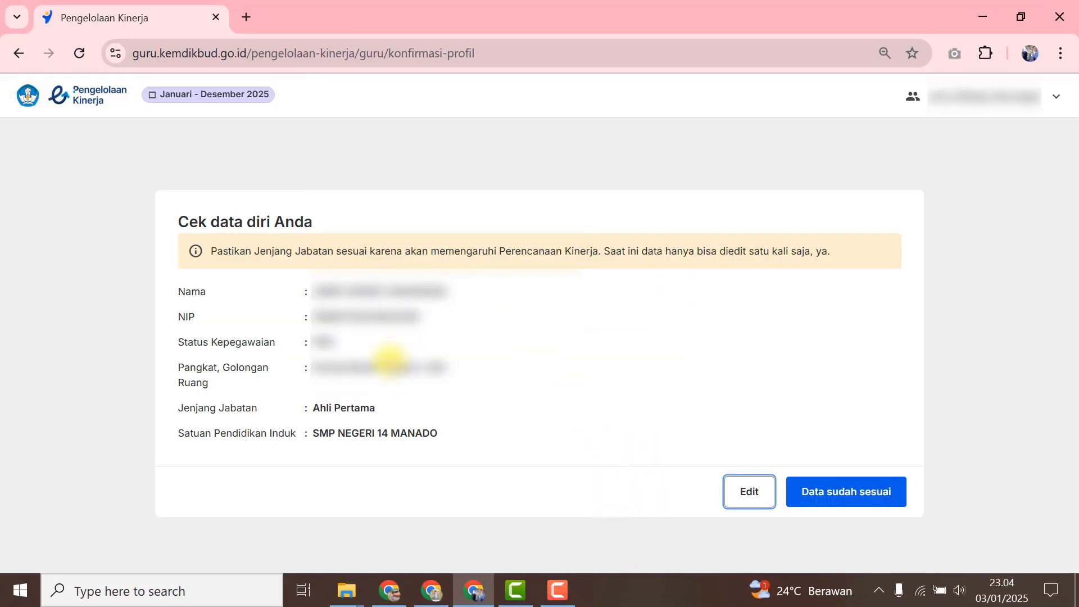
Confirm the checked personal data as correct to enter the Perencanaan Kinerja form
left_click(900, 496)
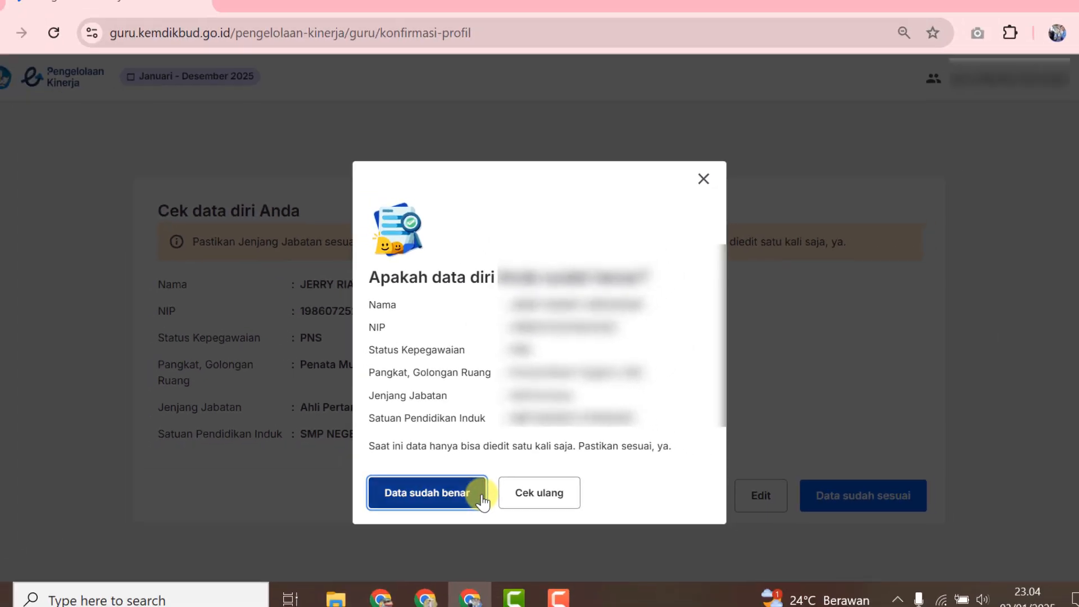
left_click(456, 522)
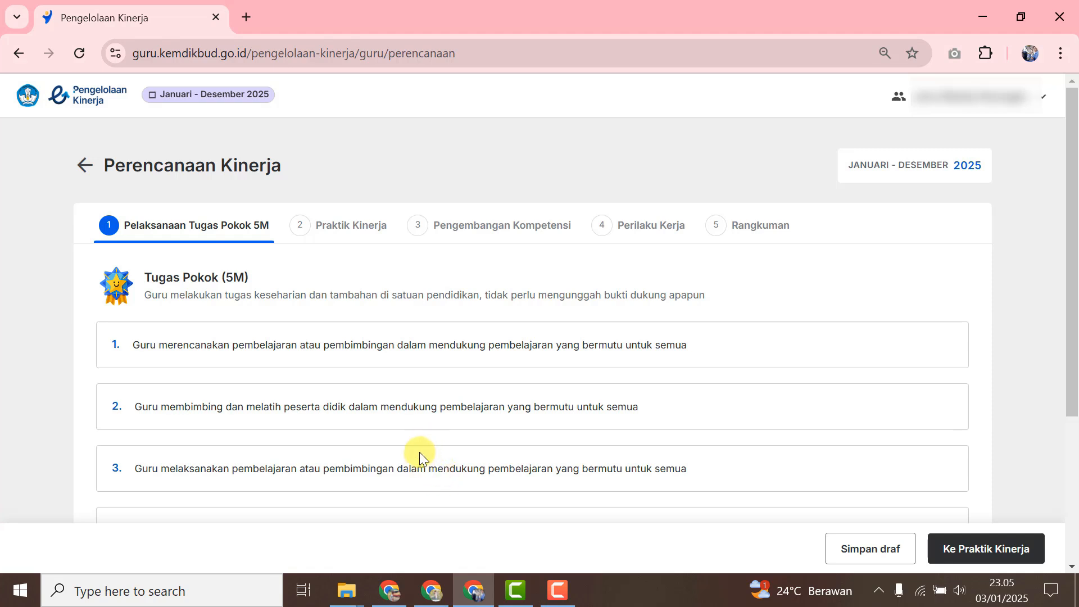
Review the Tugas Pokok (5M) items and set additional task 5.1 to the "Semua jenjang" option for serving as Guru Piket
mouse_move(1071, 174)
left_mouse_down()
mouse_move(1074, 375)
mouse_move(1068, 164)
left_mouse_up()
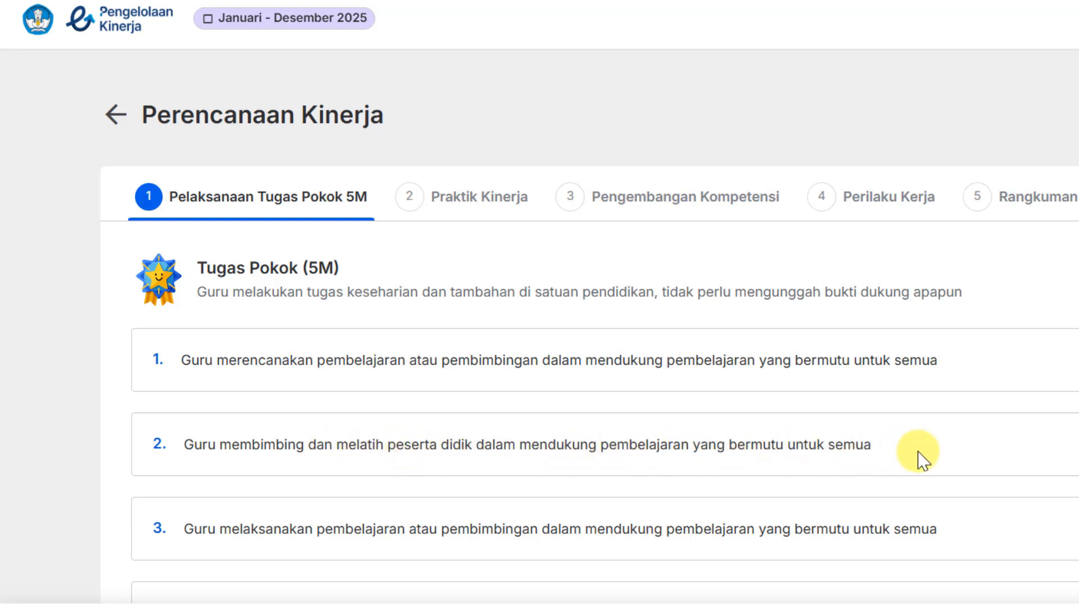
scroll(924, 460, "down", 2)
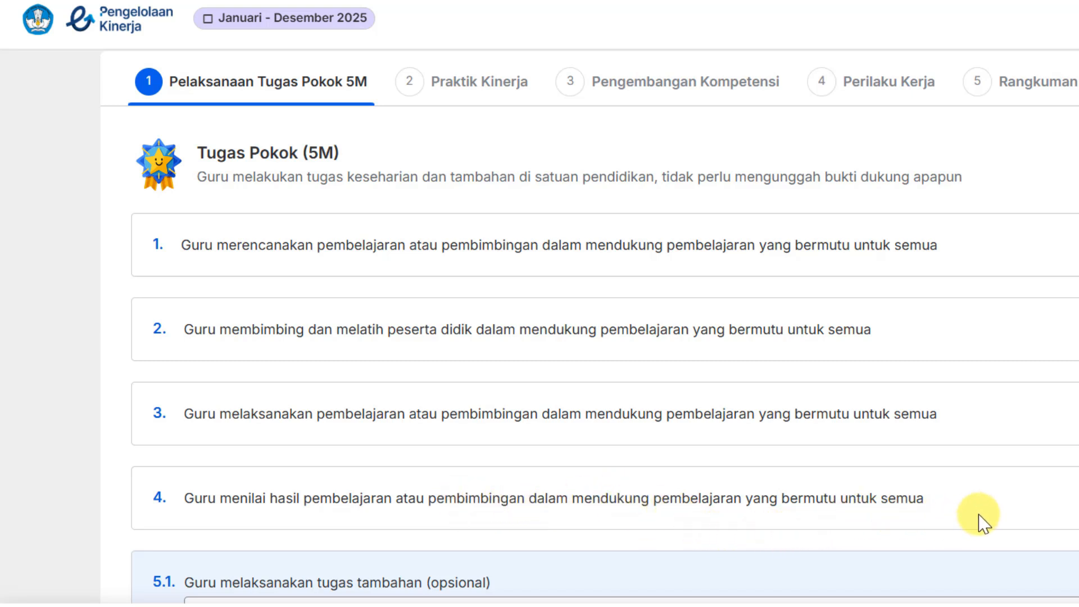
scroll(980, 515, "down", 3)
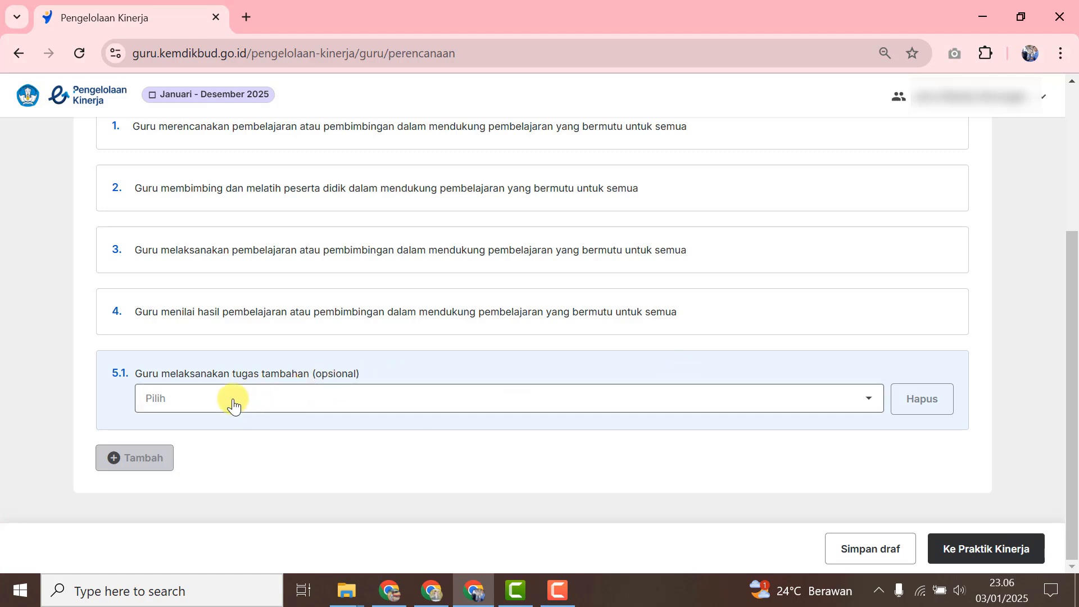
left_click(877, 411)
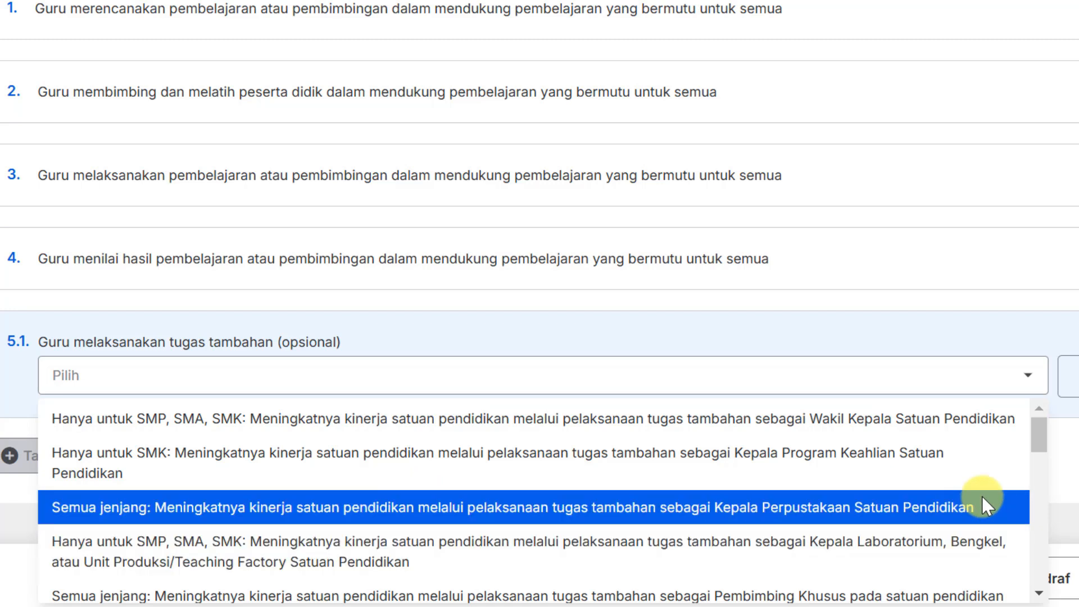
scroll(984, 495, "down", 2)
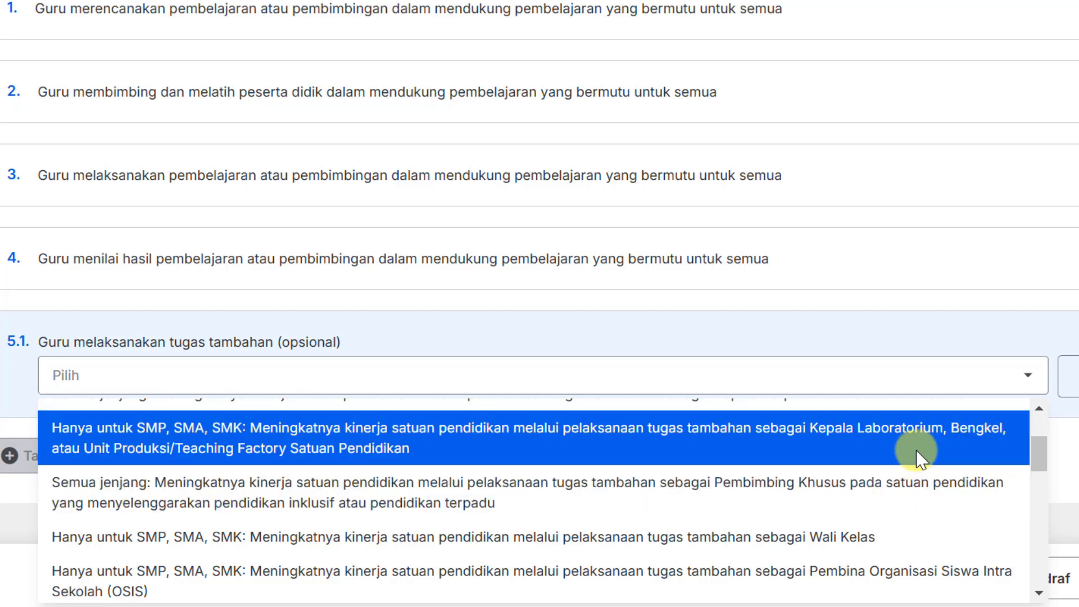
scroll(922, 528, "down", 2)
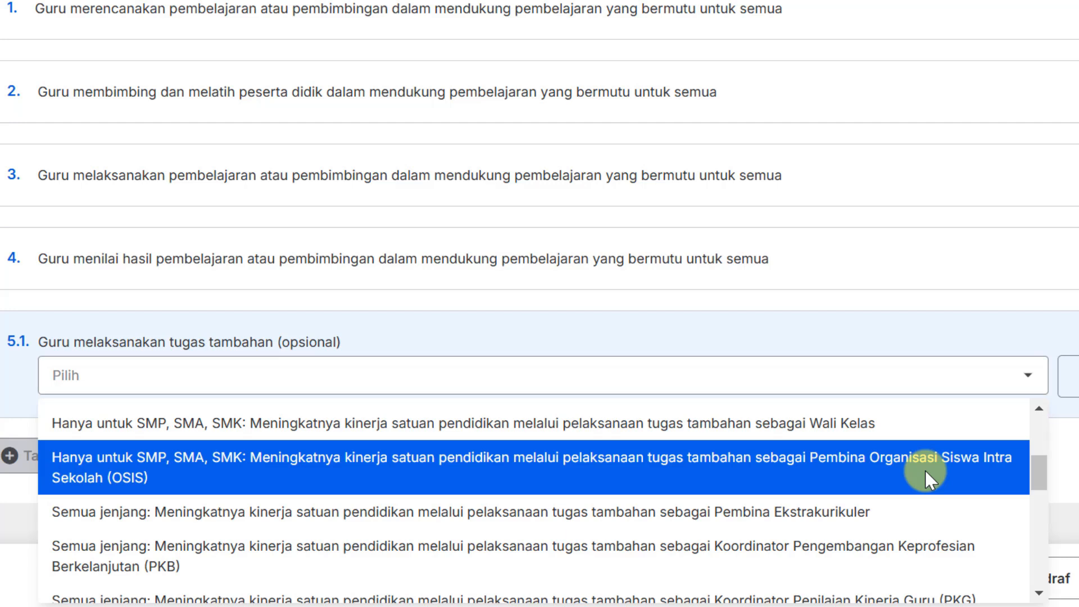
scroll(821, 489, "down", 2)
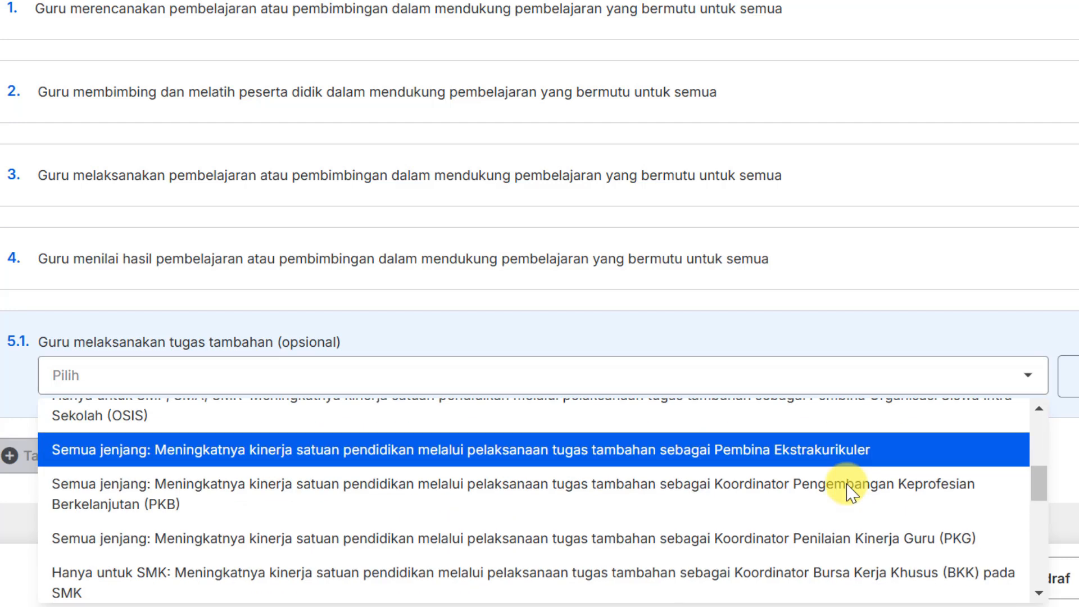
scroll(814, 482, "down", 2)
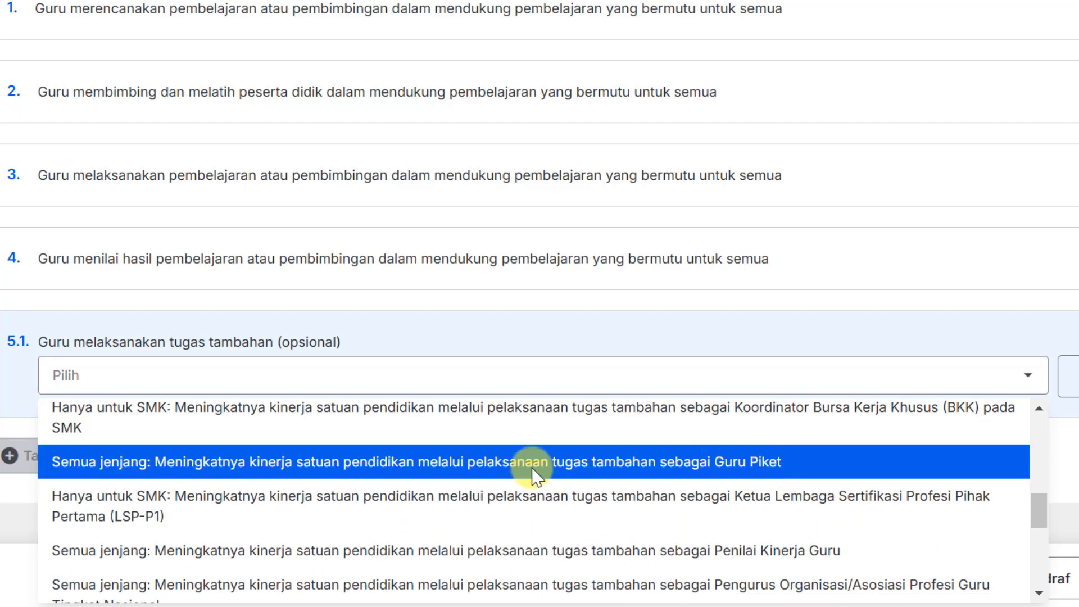
scroll(530, 472, "down", 2)
scroll(565, 481, "down", 4)
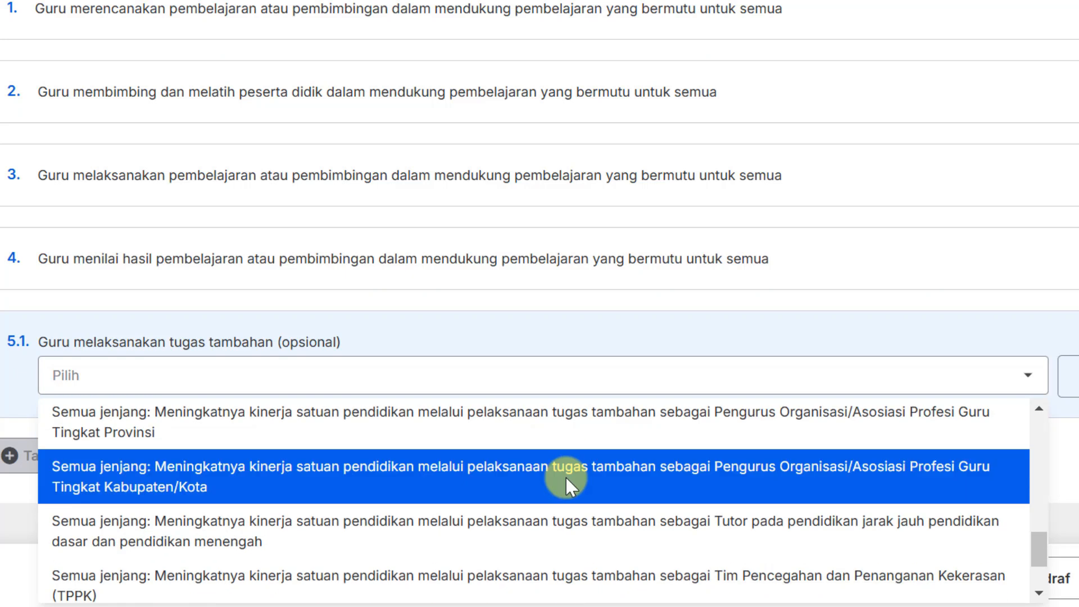
scroll(562, 506, "up", 6)
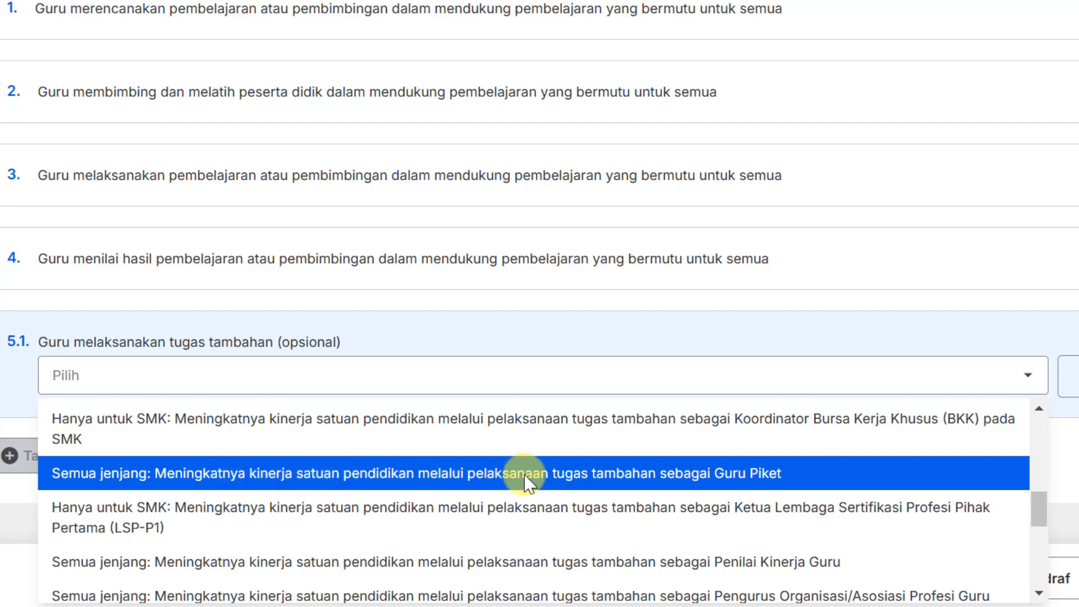
left_click(714, 473)
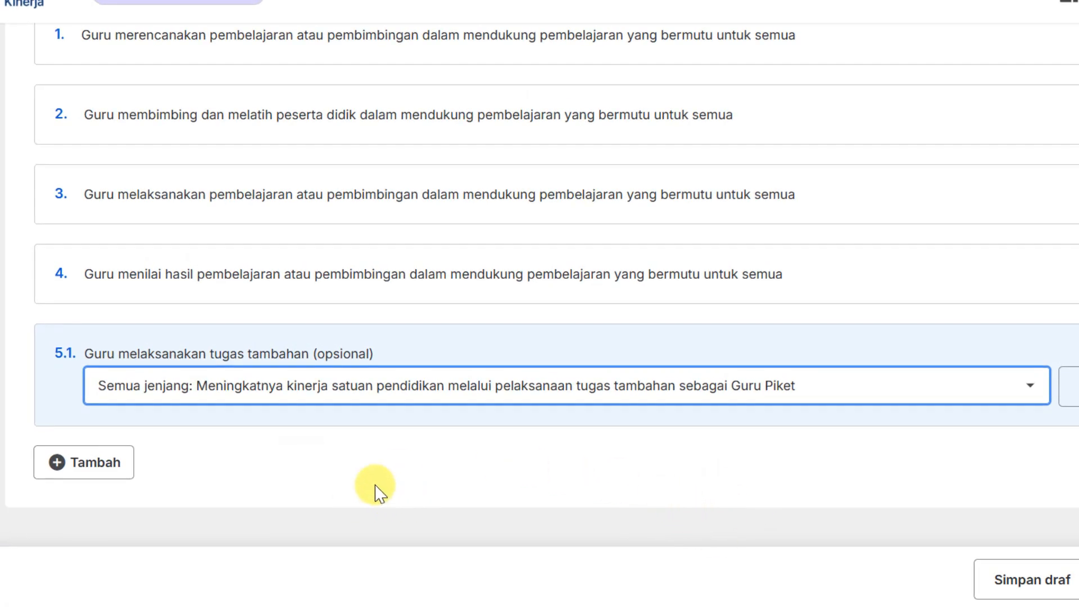
Add a second additional task entry and remove it again
left_click(66, 464)
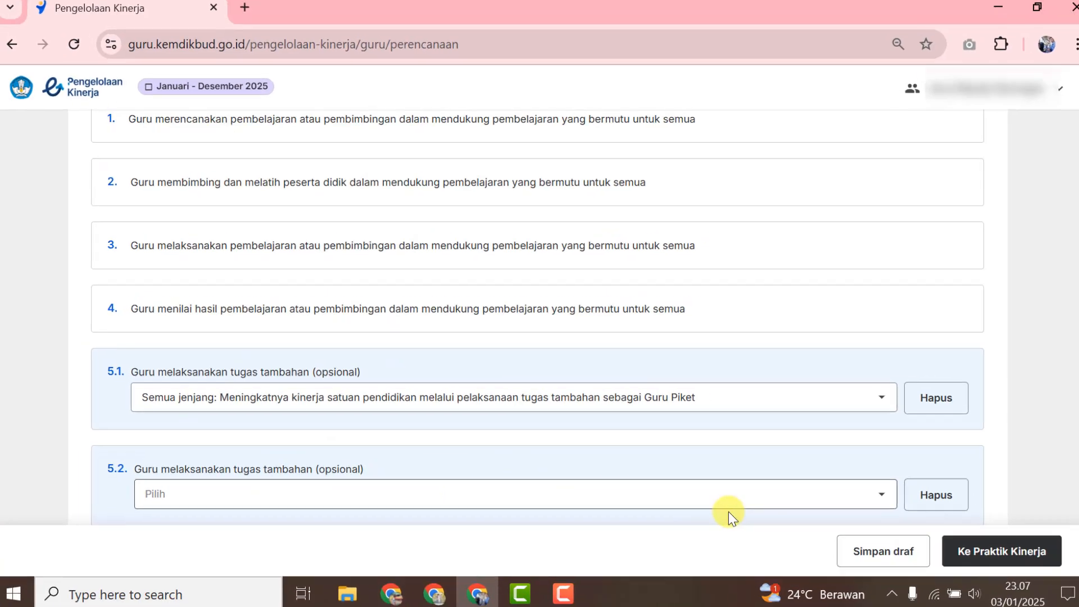
left_click(925, 496)
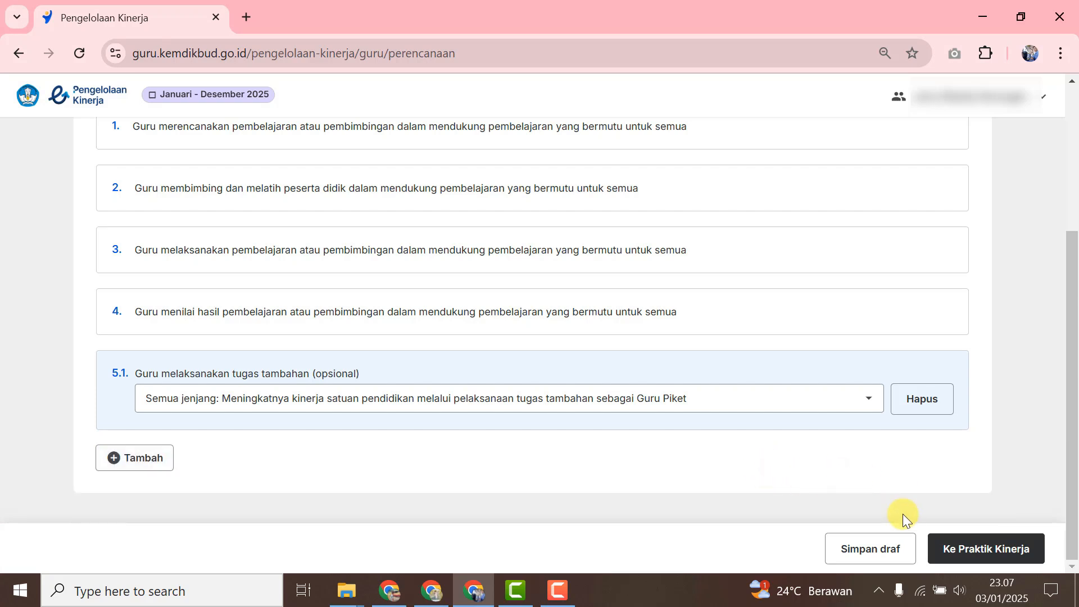
Continue to Praktik Kinerja and choose Keteraturan Suasana Kelas as the focus indicator for performance improvement
scroll(742, 434, "up", 4)
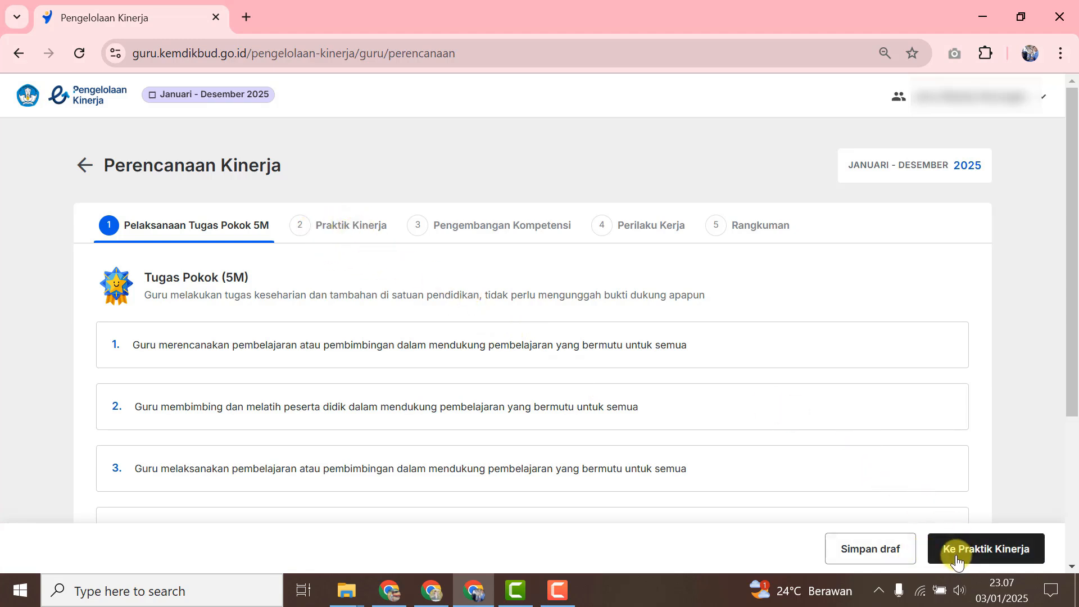
left_click(1036, 557)
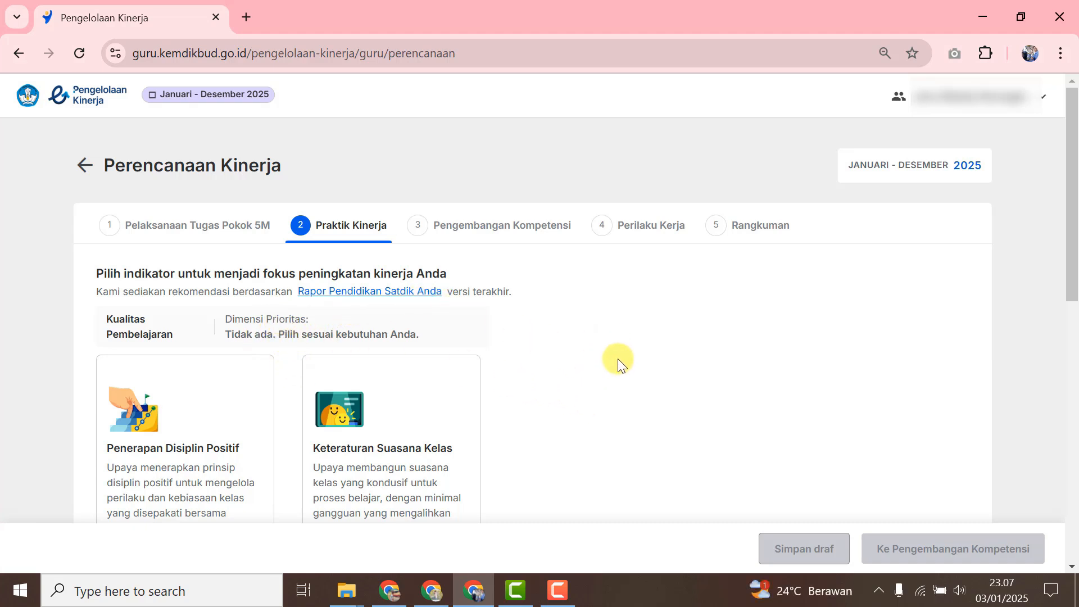
mouse_move(1074, 152)
left_mouse_down()
mouse_move(1075, 422)
mouse_move(1074, 168)
left_mouse_up()
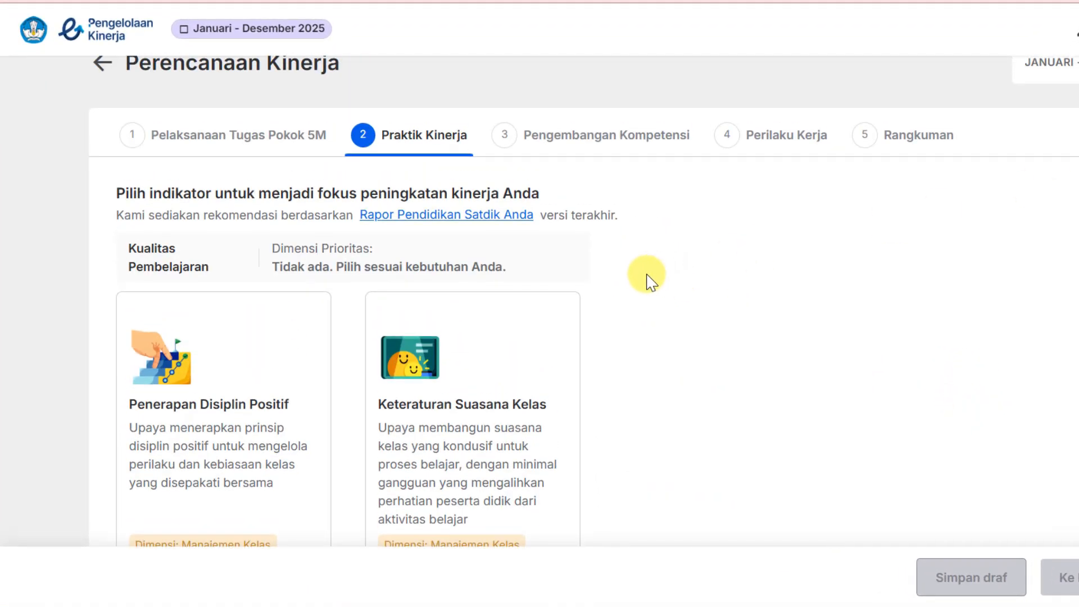
scroll(585, 302, "down", 3)
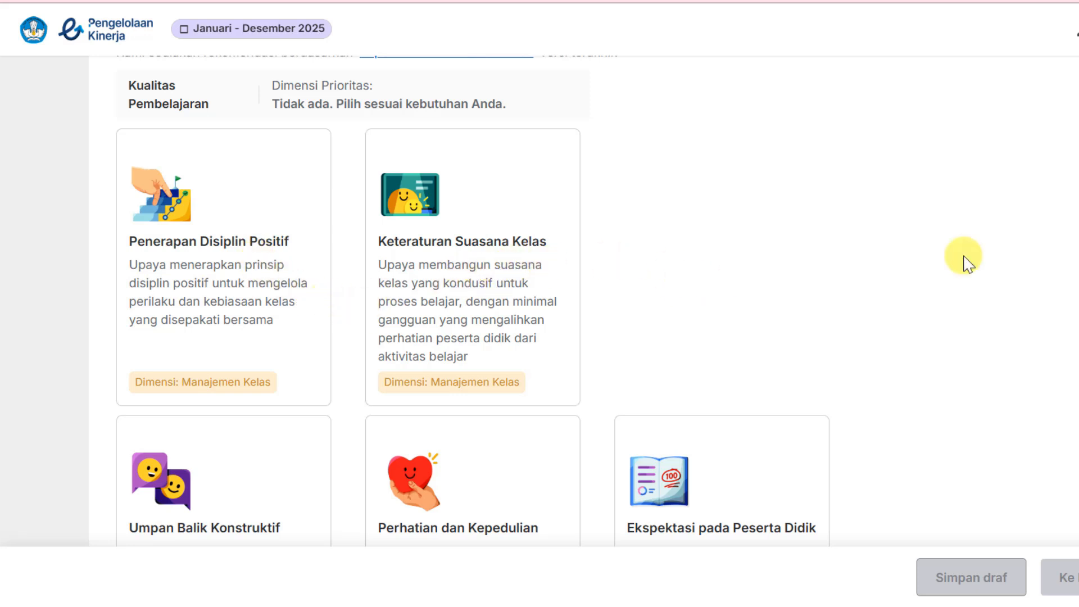
scroll(549, 240, "down", 5)
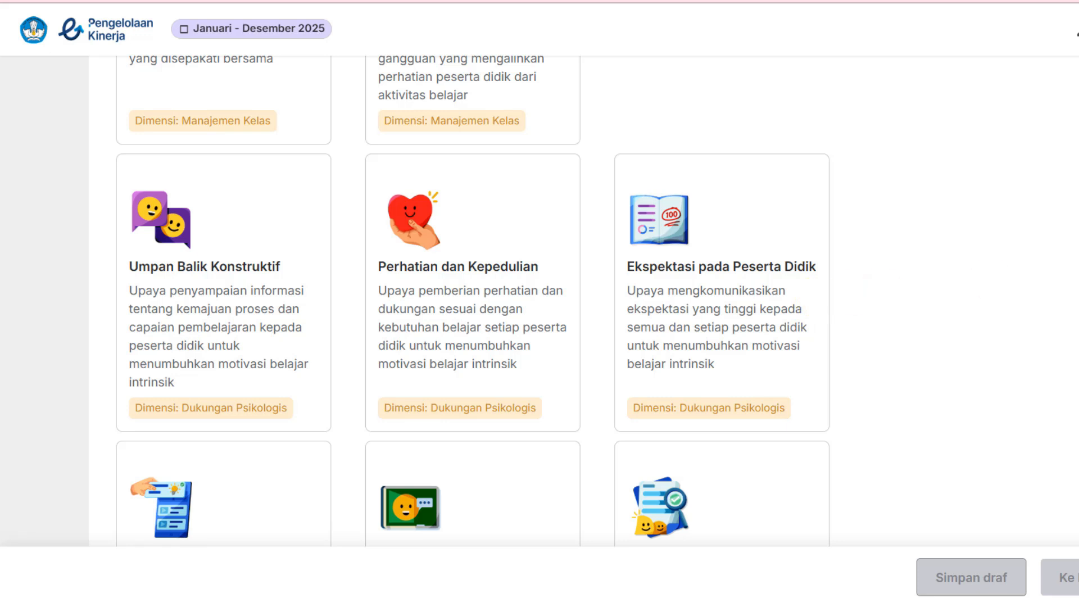
scroll(473, 298, "down", 5)
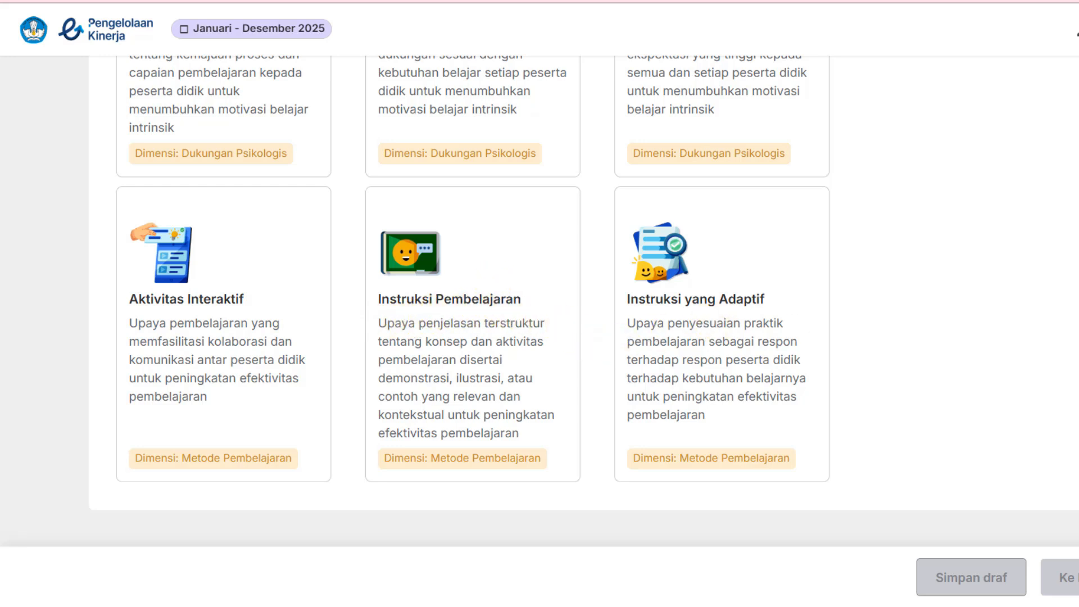
scroll(562, 298, "up", 10)
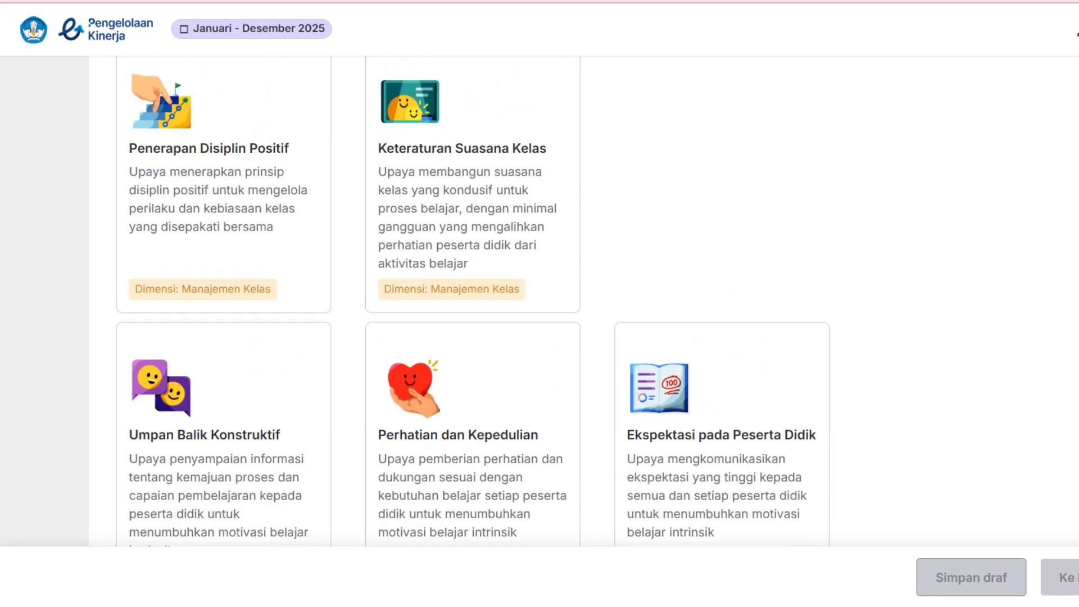
scroll(563, 298, "up", 1)
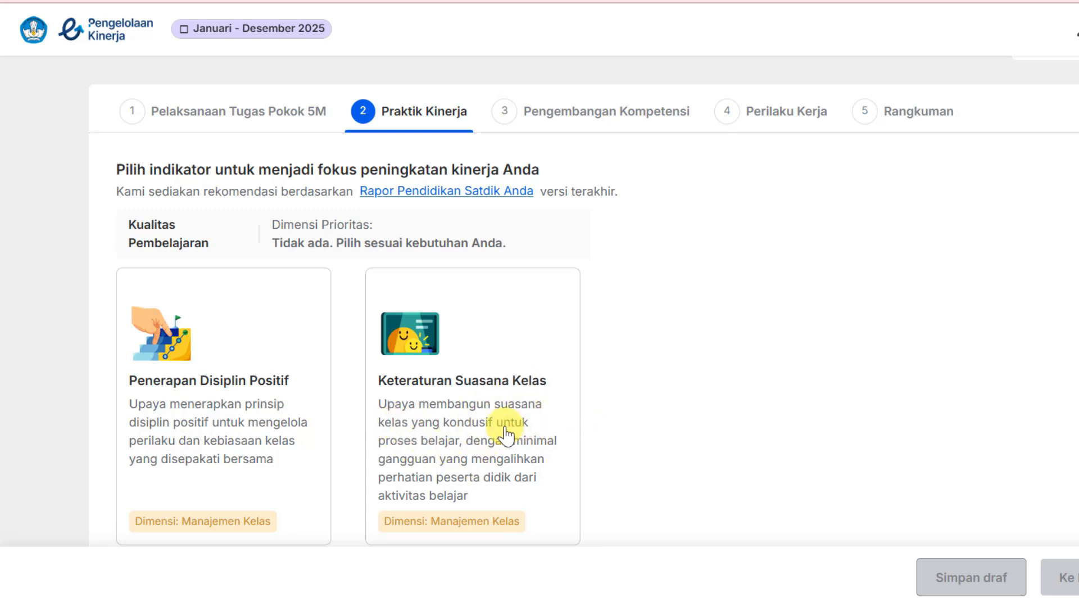
left_click(436, 443)
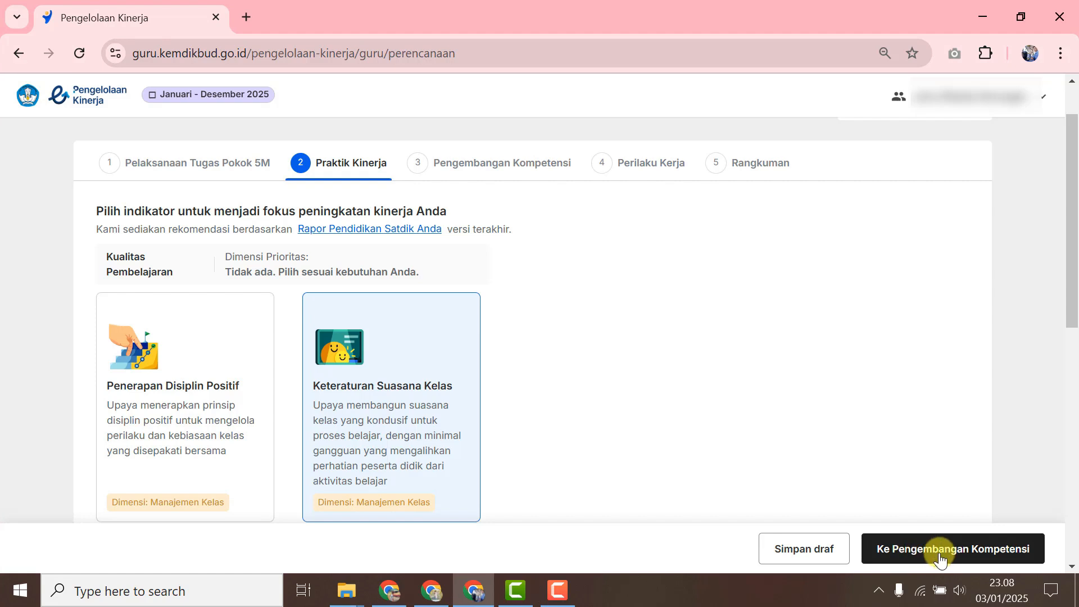
Continue to Pengembangan Kompetensi and choose "Asesmen, umpan balik, dan pelaporan yang berpusat pada peserta didik" as the Indikator Kompetensi
left_click(1019, 550)
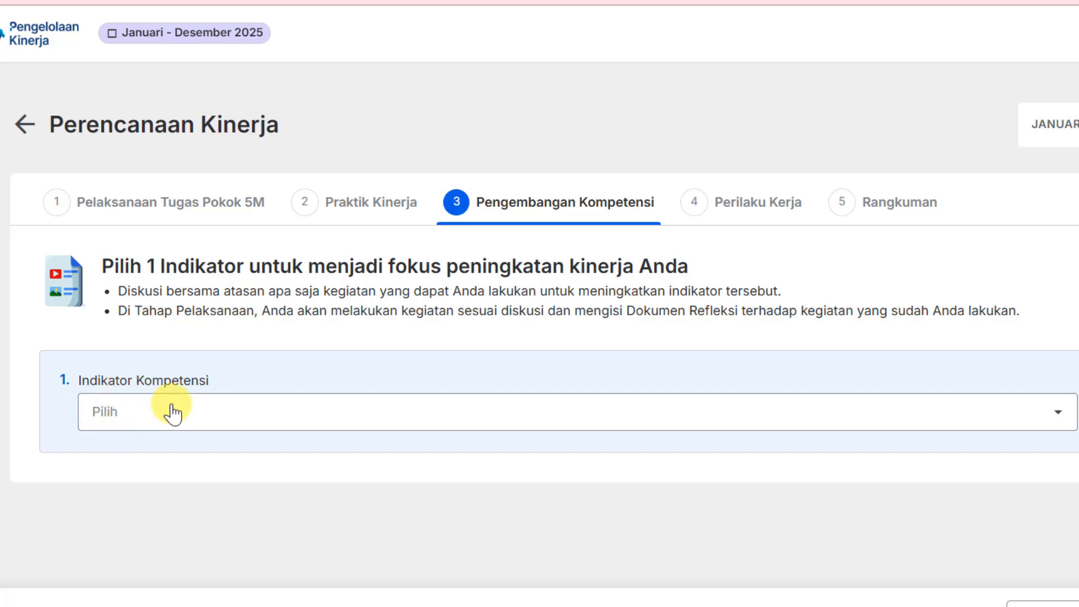
left_click(1053, 414)
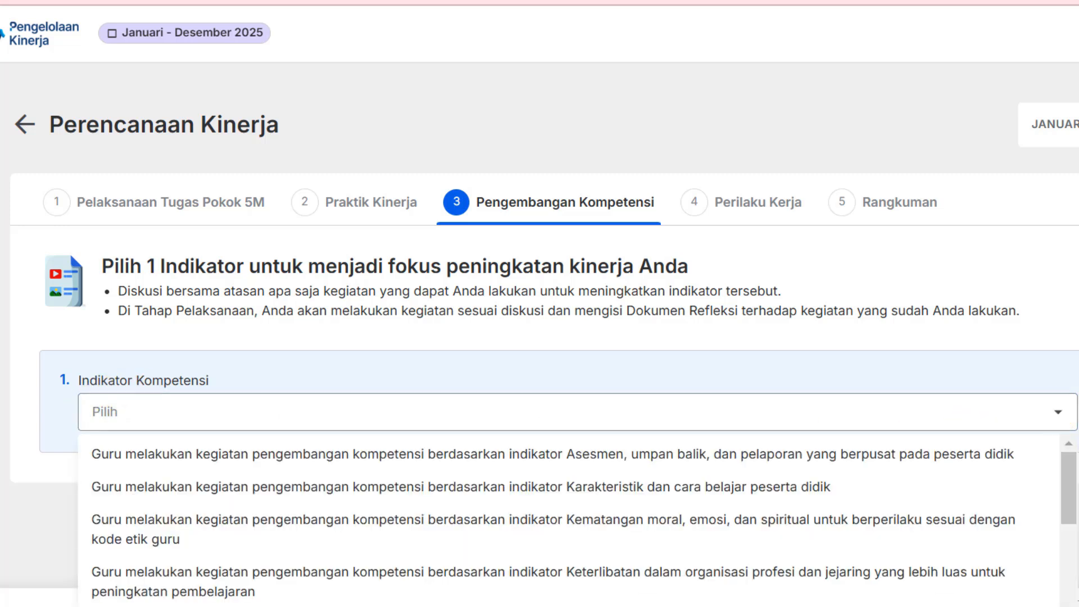
scroll(952, 494, "down", 1)
scroll(956, 494, "up", 1)
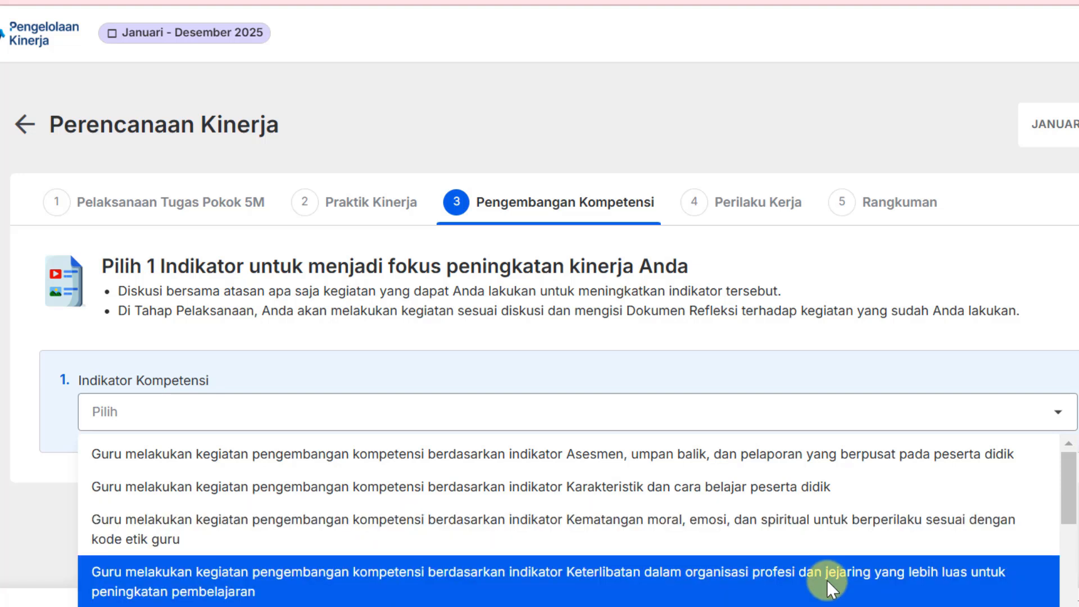
scroll(826, 582, "down", 2)
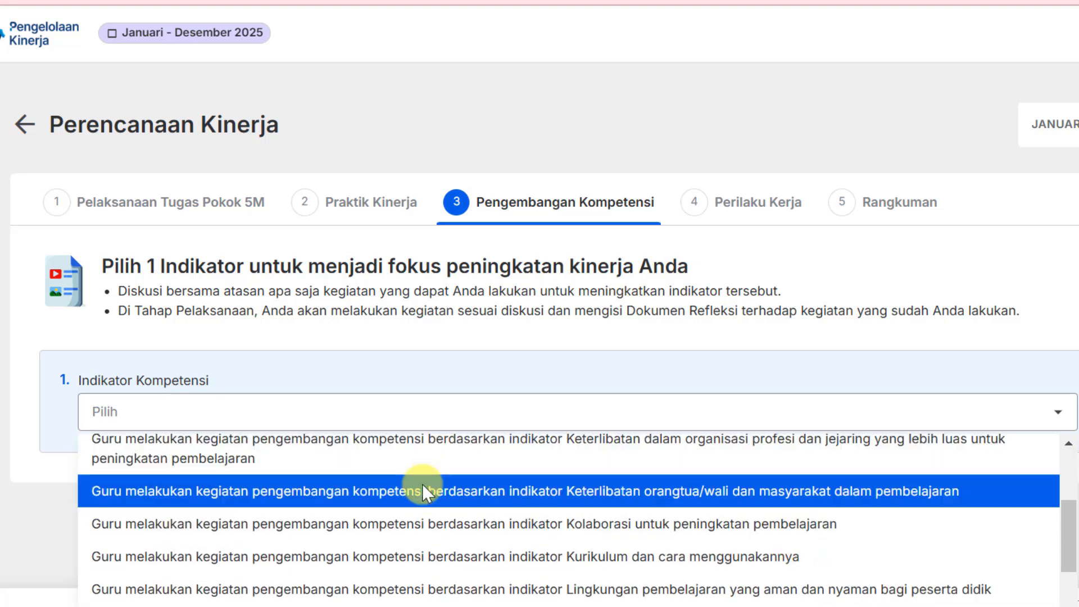
scroll(811, 551, "down", 2)
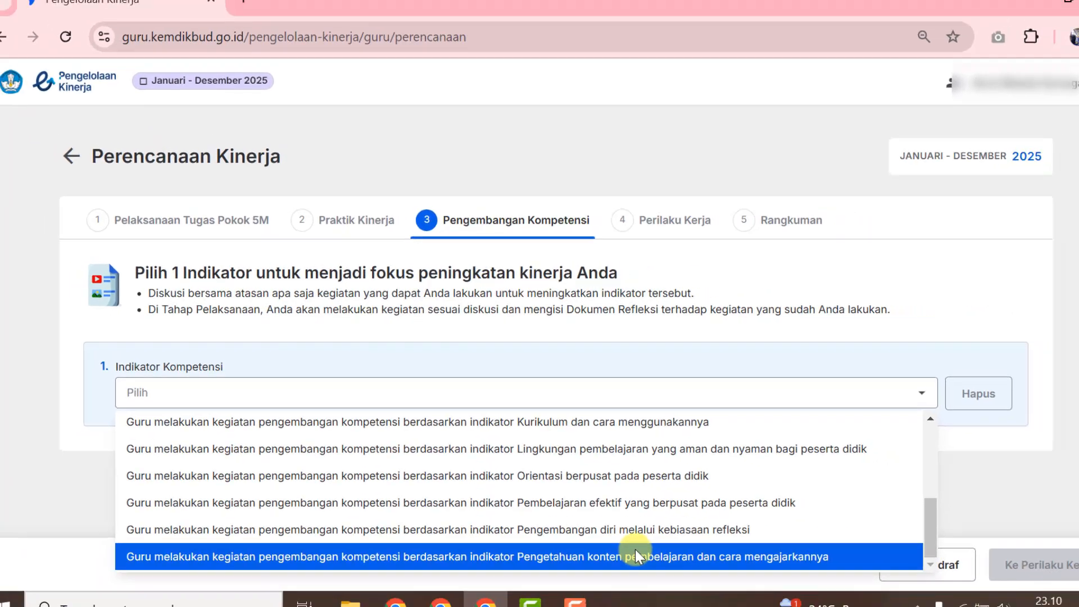
scroll(705, 596, "up", 2)
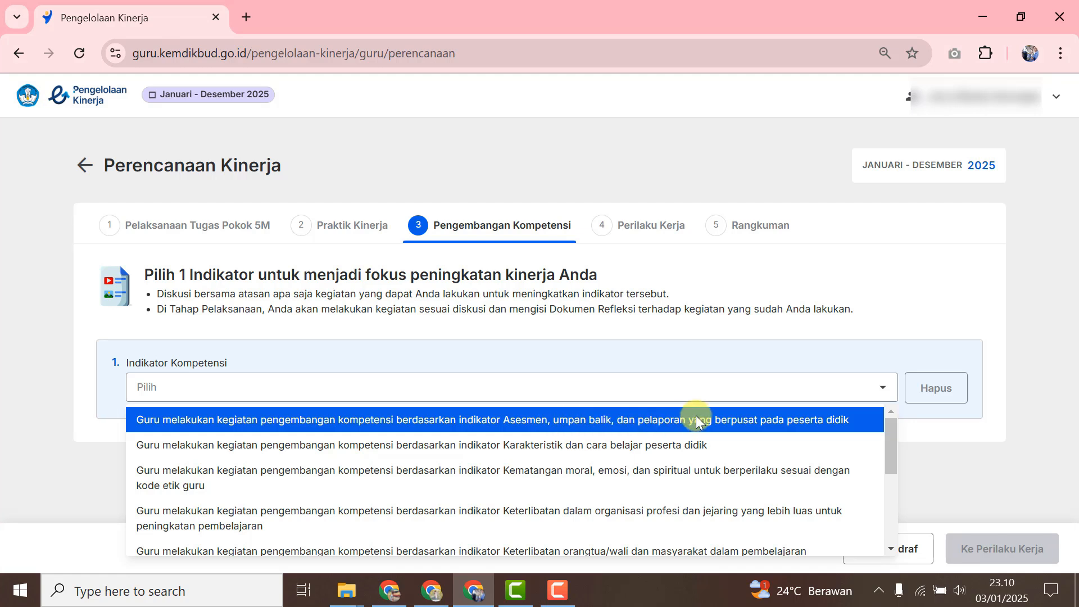
left_click(777, 422)
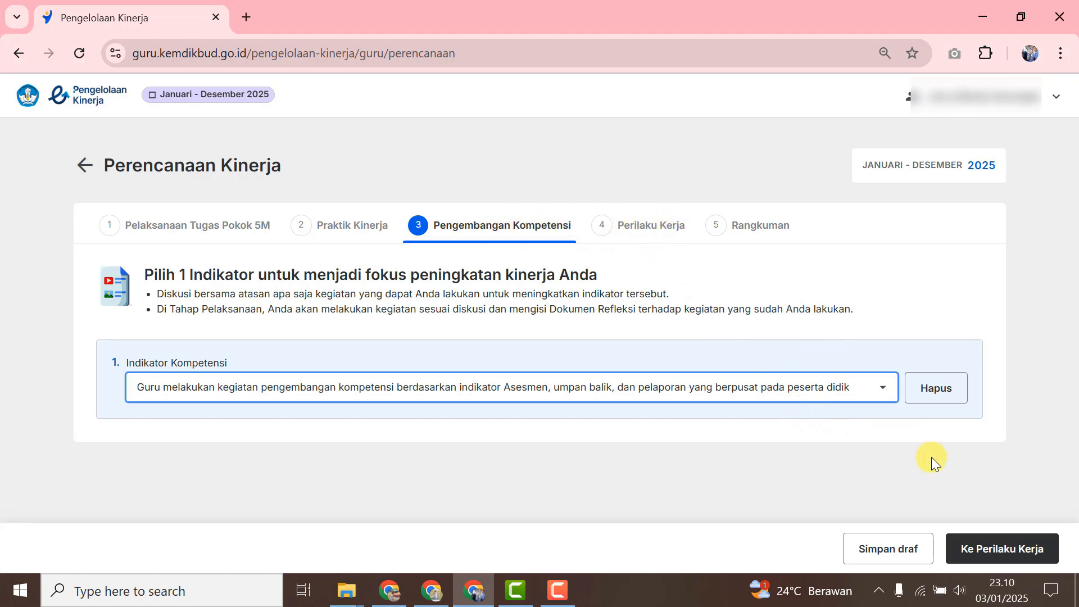
Continue to Perilaku Kerja and set Berorientasi Pelayanan to "Memahami kebutuhan peserta didik dan berusaha memenuhinya", practised as "Memenuhi kebutuhan peserta didik secara responsif"
left_click(1050, 551)
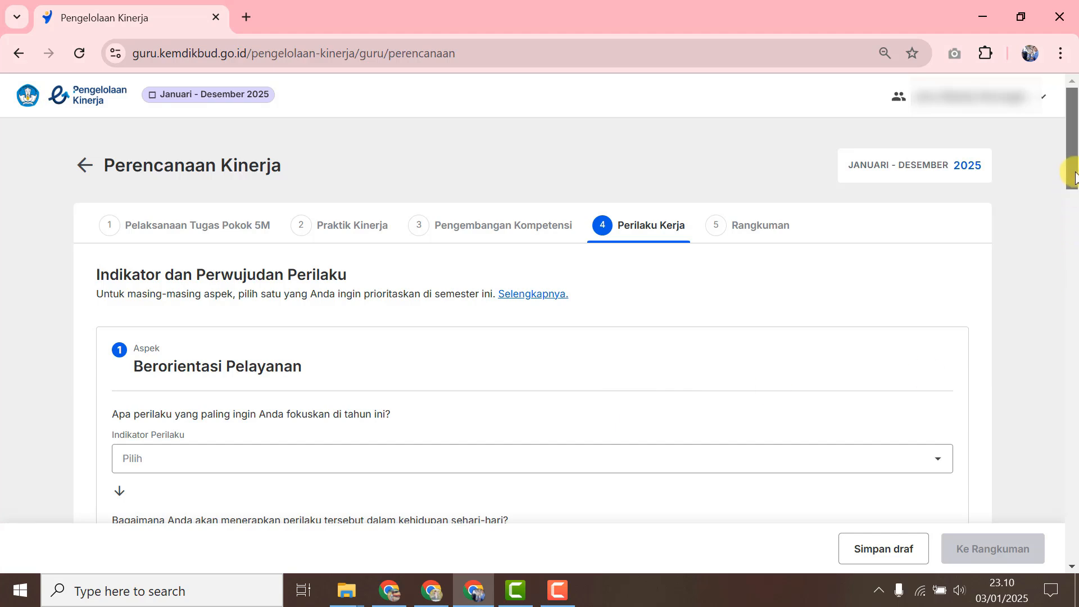
scroll(1074, 200, "down", 2)
left_click_drag(1078, 193, 1078, 197)
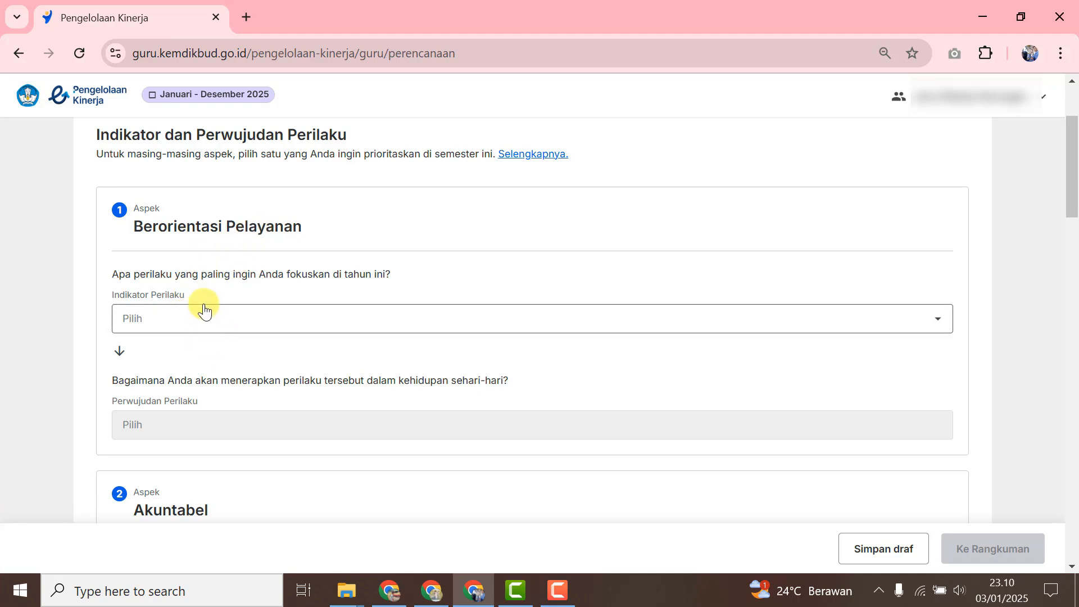
left_click(314, 318)
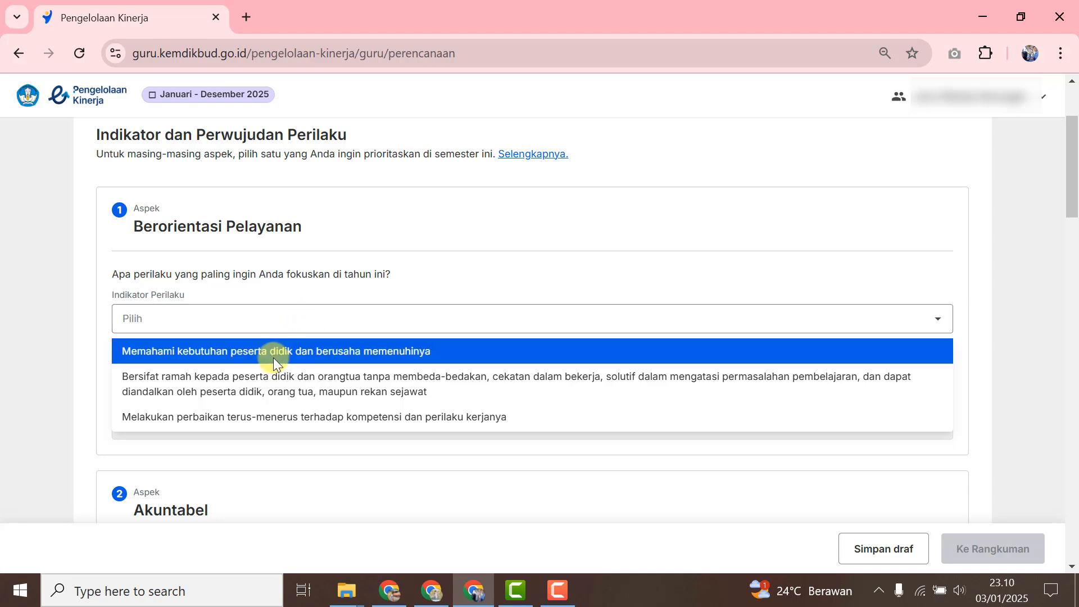
left_click(390, 357)
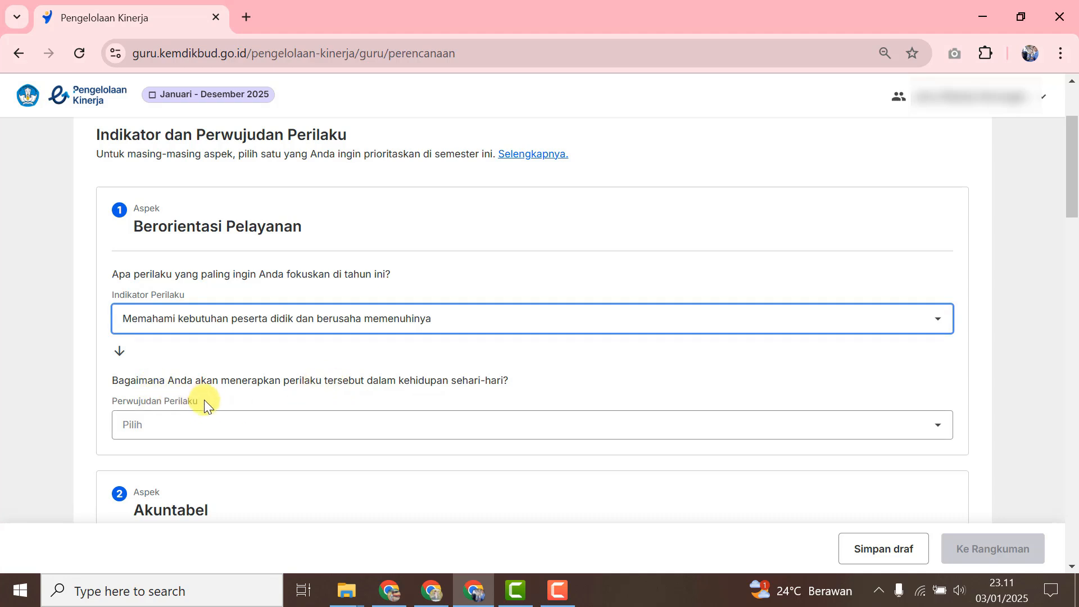
left_click(233, 424)
left_click(302, 484)
For Akuntabel, choose indicator "Memanfaatkan sumber daya satuan pendidikan dengan bertanggung jawab, efektif, dan efisien" and practice "Memanfaatkan fasilitas pembelajaran sesuai dengan peruntukannya"
scroll(568, 336, "down", 3)
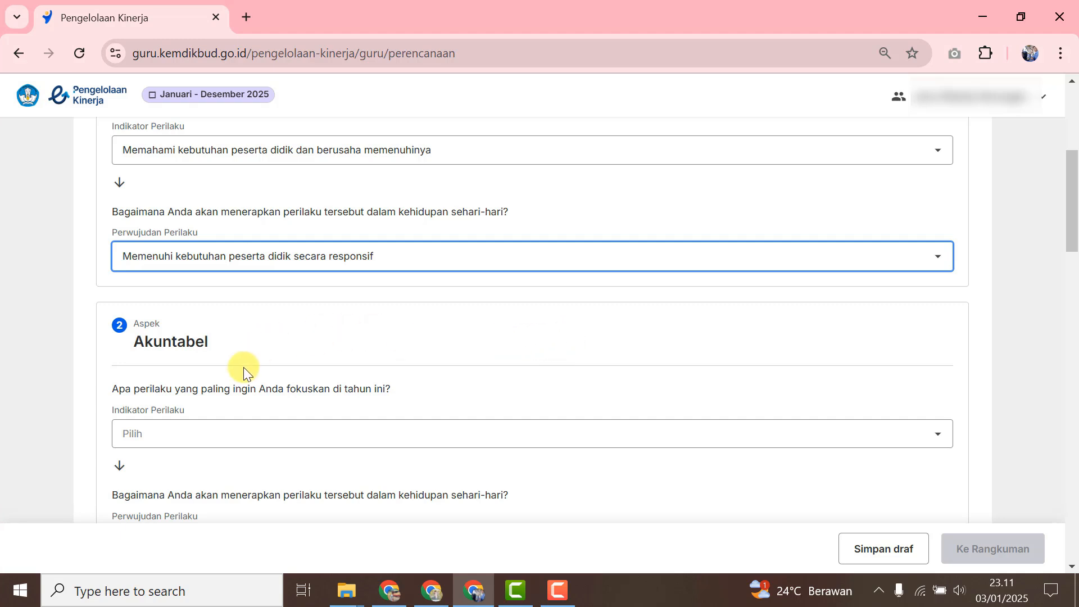
scroll(244, 367, "down", 2)
left_click(274, 348)
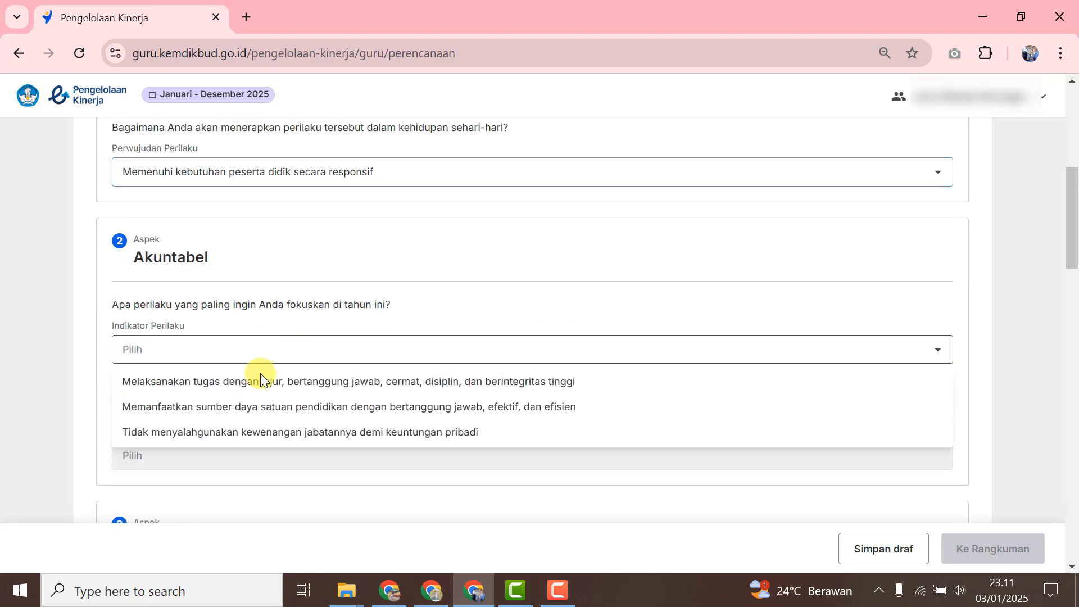
left_click(272, 406)
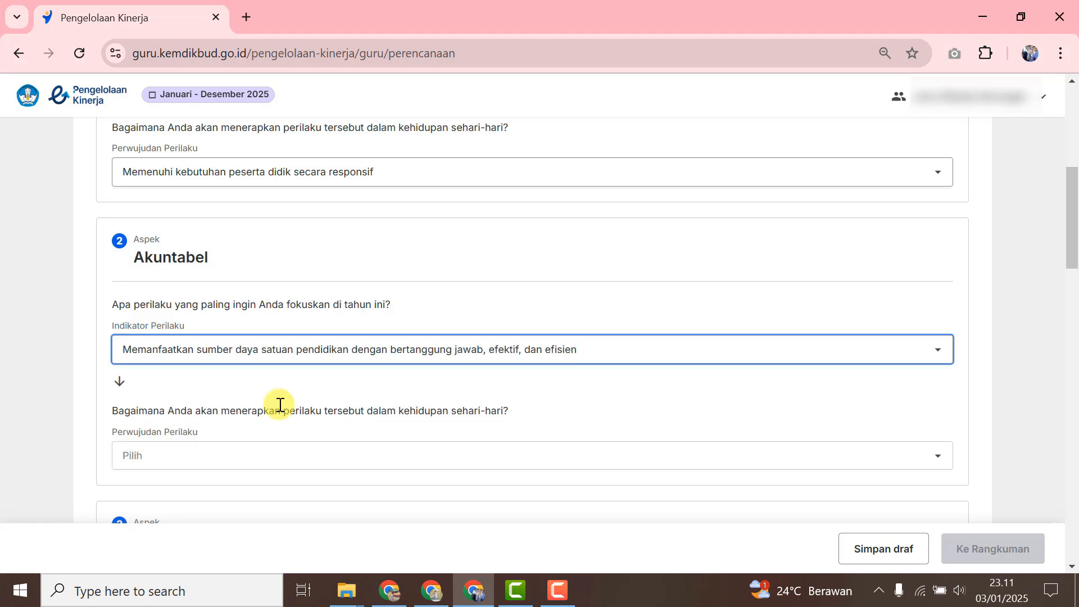
scroll(309, 406, "down", 4)
left_click(251, 288)
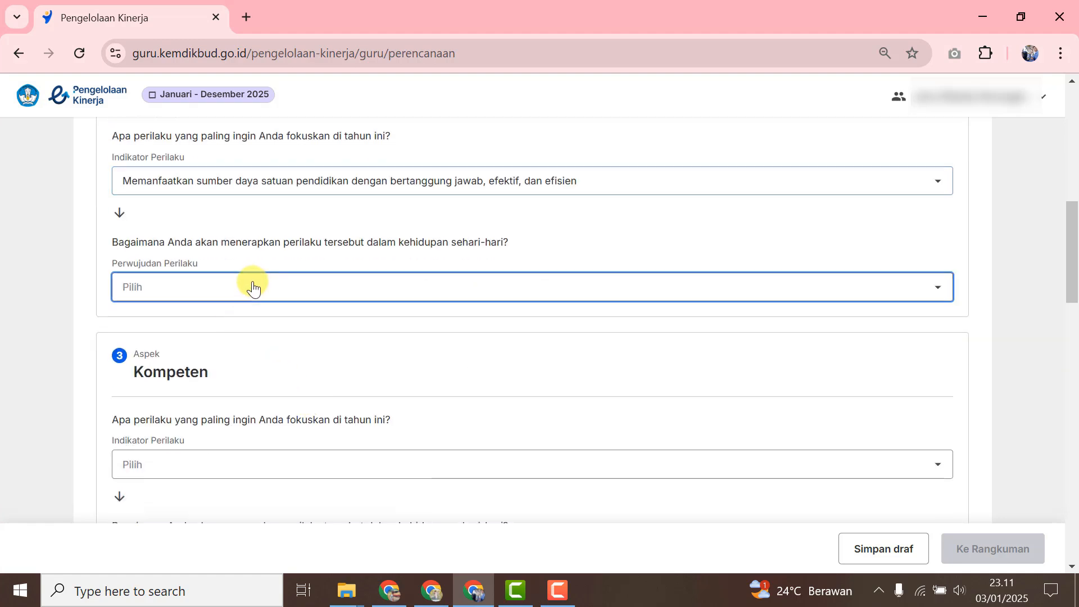
scroll(252, 293, "up", 1)
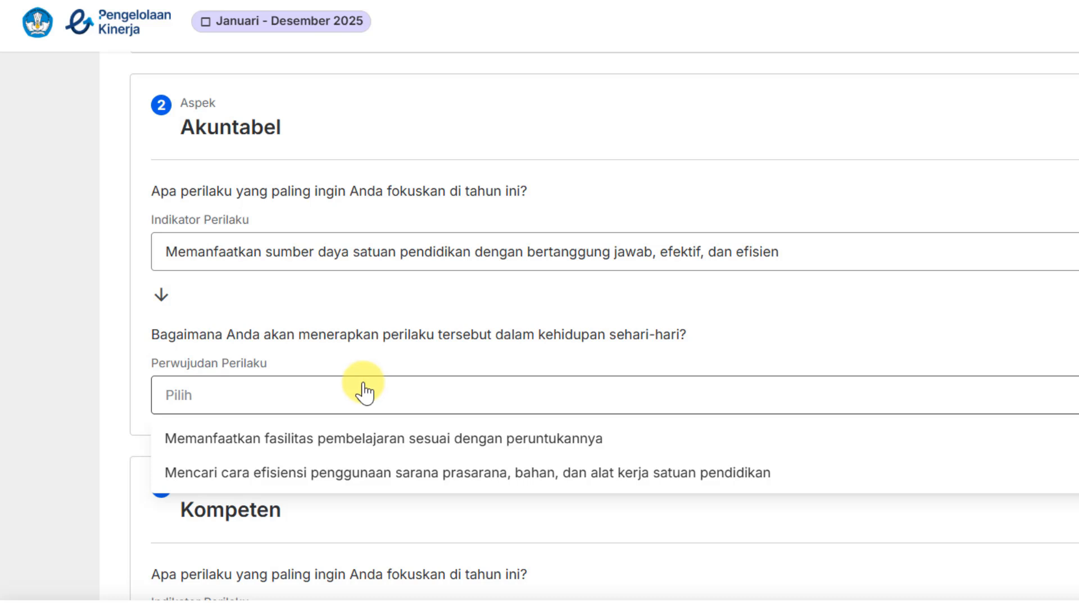
left_click(368, 444)
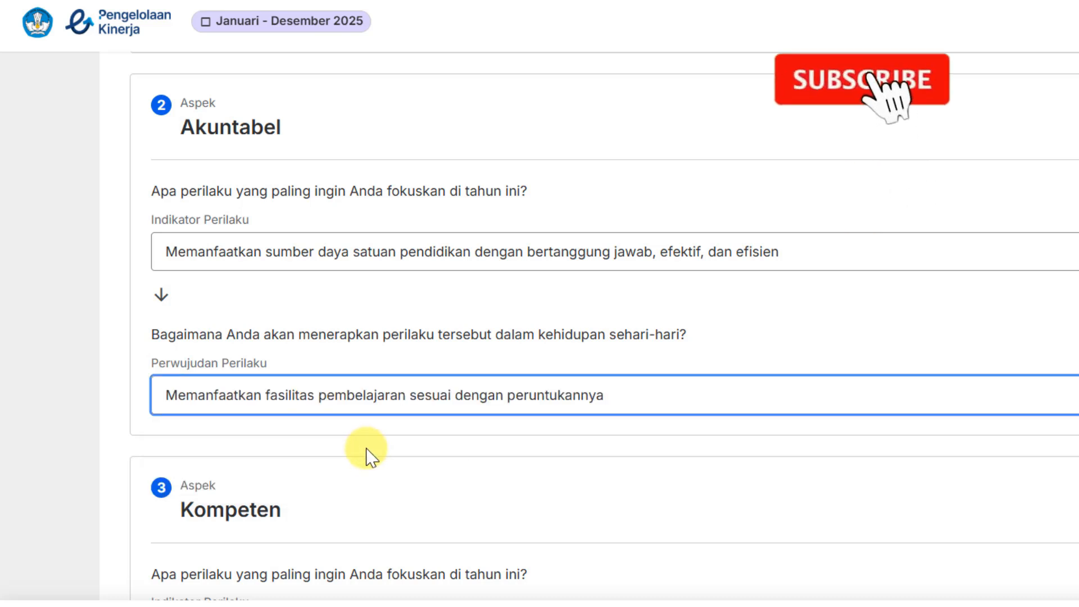
For Kompeten, choose indicator "Melaksanakan tugas dengan kualitas terbaik" and practice "Melaksanakan rencana kerja dan/atau anggaran sesuai target yang ditetapkan"
scroll(384, 467, "down", 1)
scroll(384, 471, "down", 3)
left_click(392, 413)
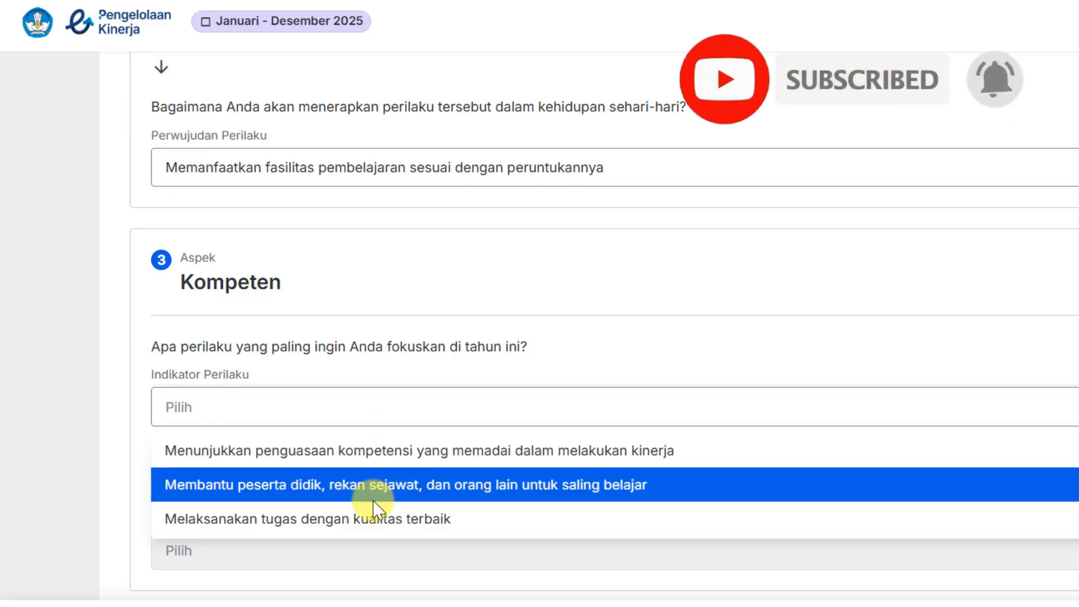
left_click(364, 519)
scroll(385, 494, "down", 2)
left_click(349, 440)
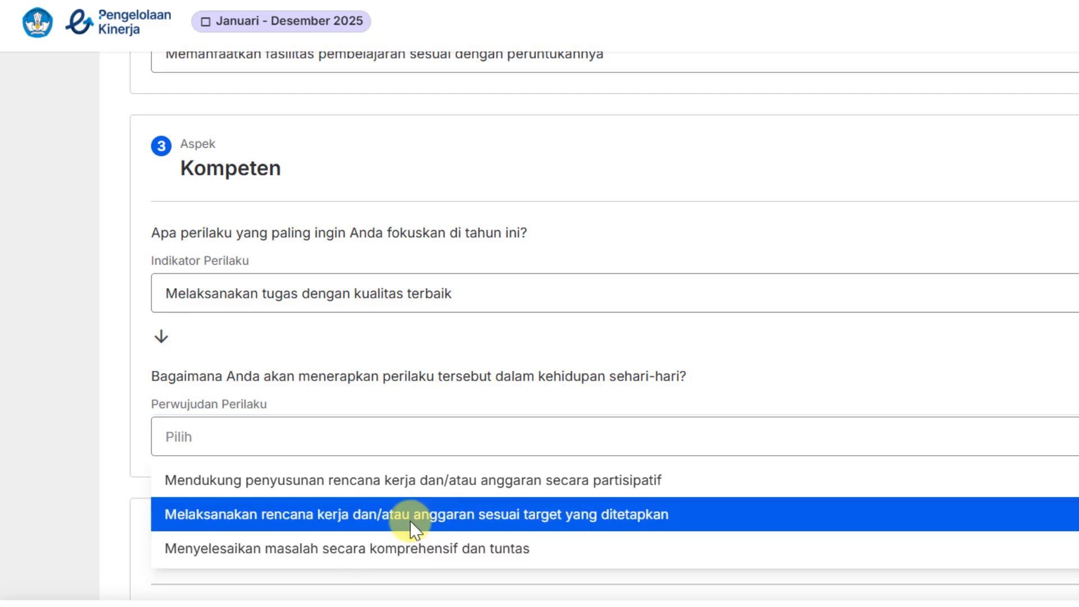
left_click(414, 520)
Set Harmonis to "Mampu membangun lingkungan pembelajaran yang kondusif", practised as "Berinteraksi dengan rekan kerja, atasan, peserta didik … dengan sopan dan menjunjung tinggi etika"
scroll(414, 494, "down", 4)
scroll(412, 438, "down", 2)
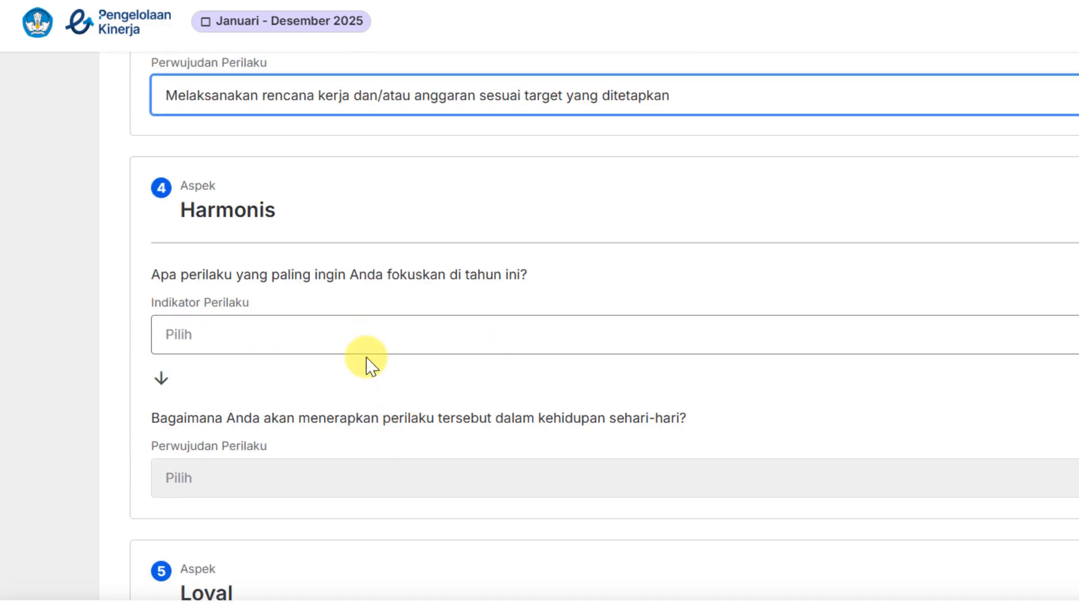
left_click(356, 352)
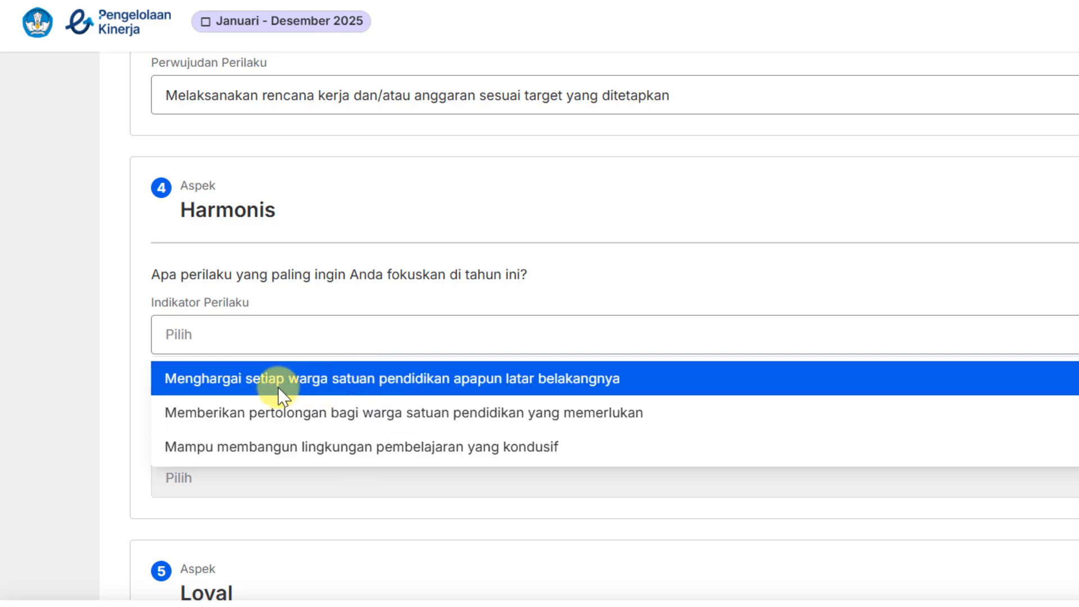
left_click(410, 446)
scroll(382, 416, "down", 2)
left_click(360, 374)
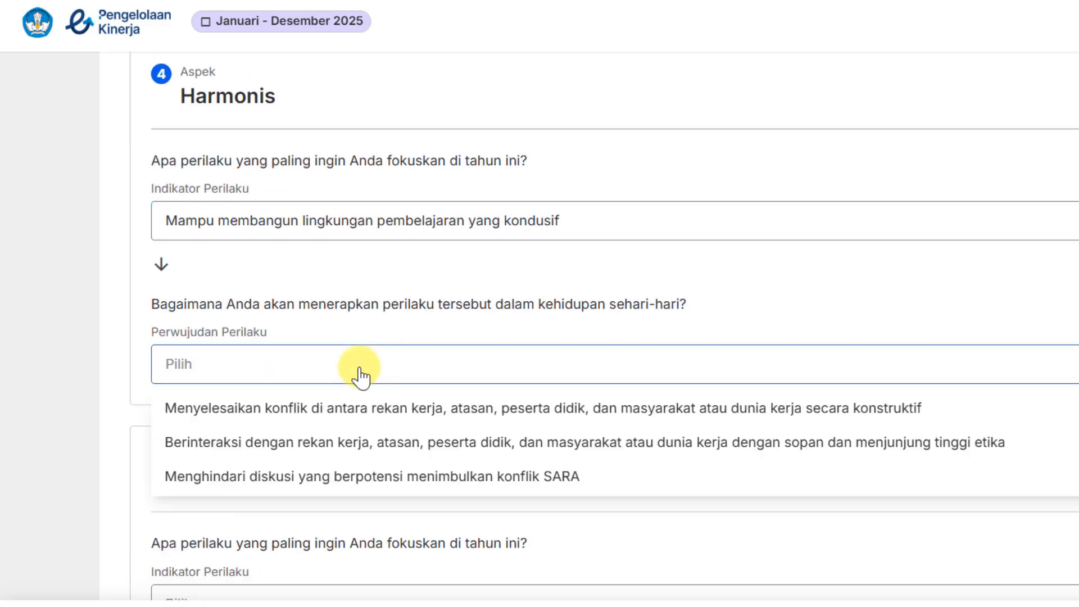
left_click(329, 450)
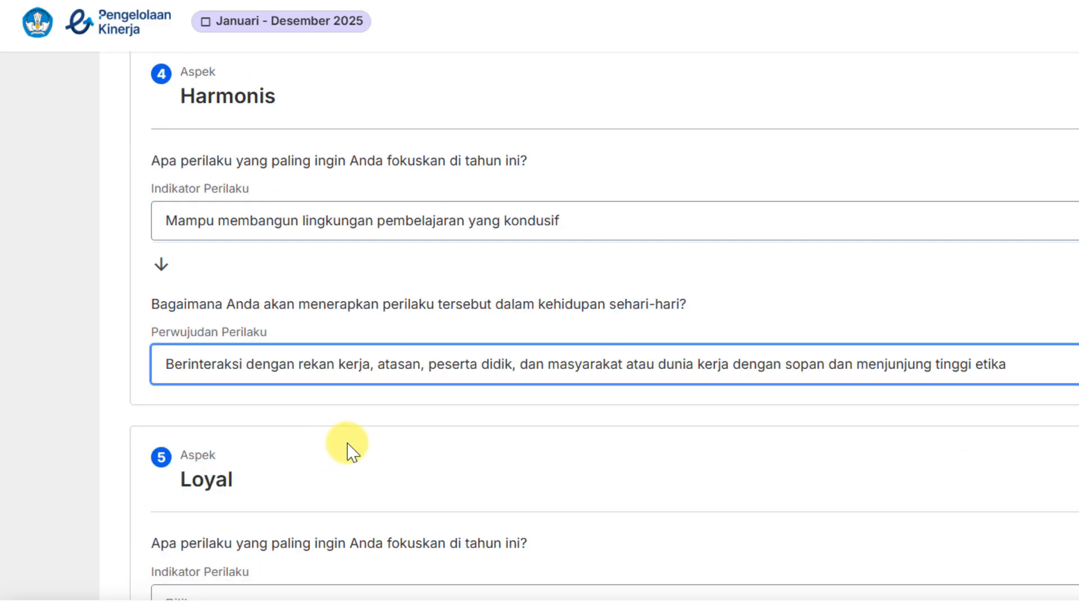
For Loyal, choose indicator "Menjaga nama baik satuan pendidikan, sesama guru, dan peserta didik dimanapun berada" and practice "Menyebarkan informasi positif tentang transformasi pembelajaran"
scroll(343, 438, "down", 4)
left_click(302, 378)
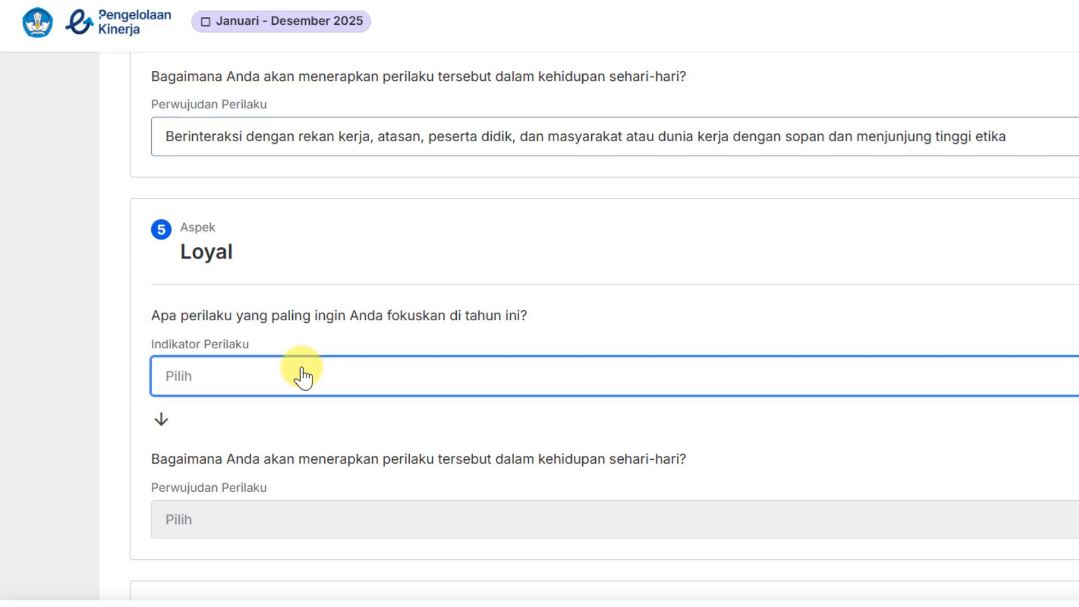
left_click(354, 455)
scroll(356, 452, "down", 1)
scroll(356, 453, "down", 1)
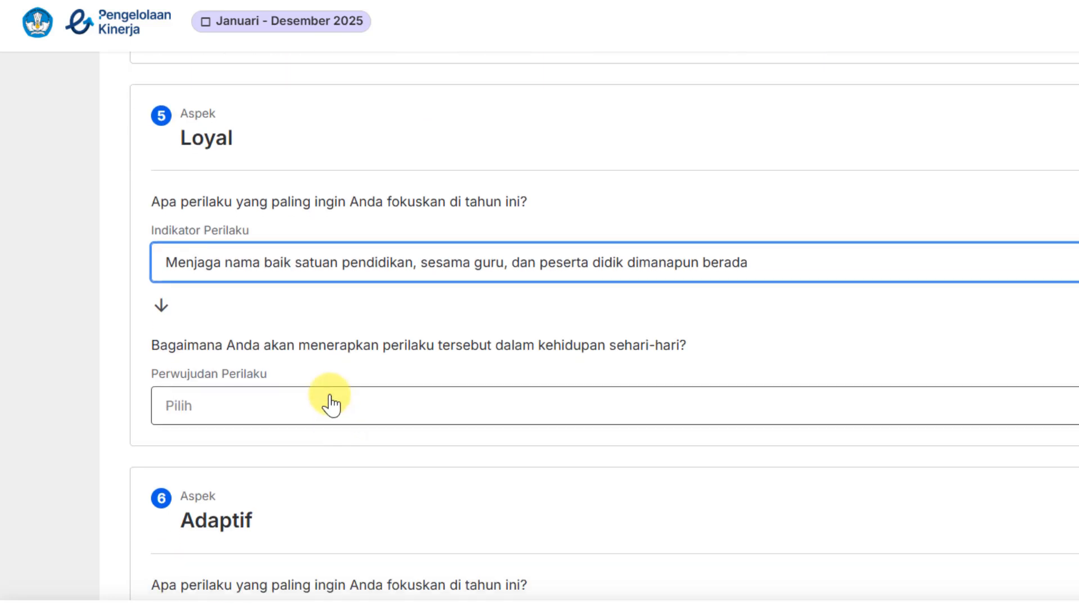
left_click(331, 405)
left_click(371, 514)
For Adaptif, choose indicator "Terus berinovasi dan mengembangkan kreativitas untuk memajukan satuan pendidikan" and practice "Memanfaatkan teknologi informasi untuk mendukung pekerjaan"
scroll(376, 493, "down", 5)
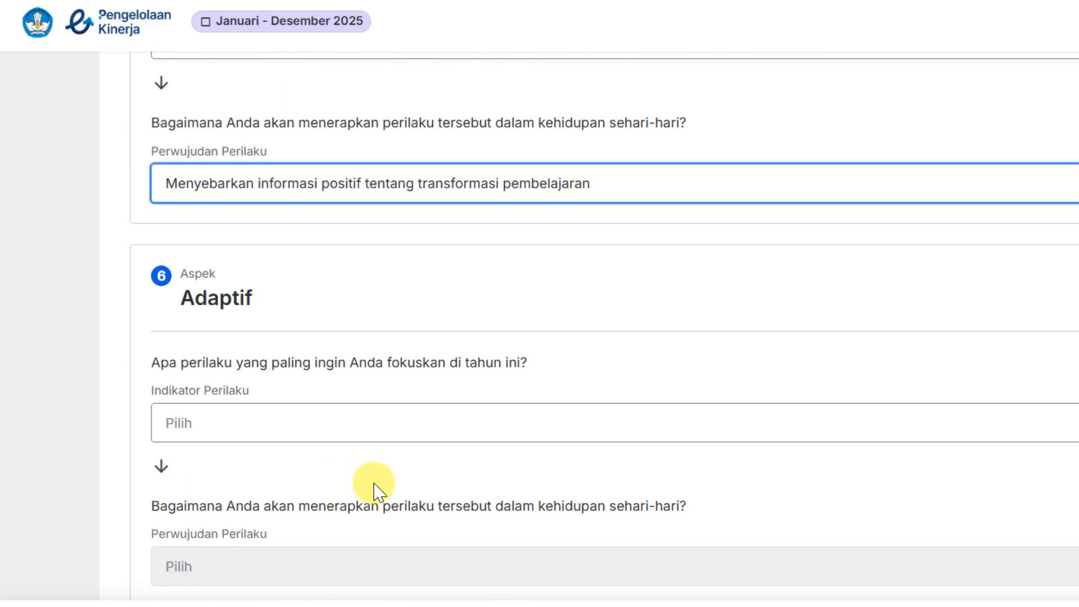
left_click(291, 308)
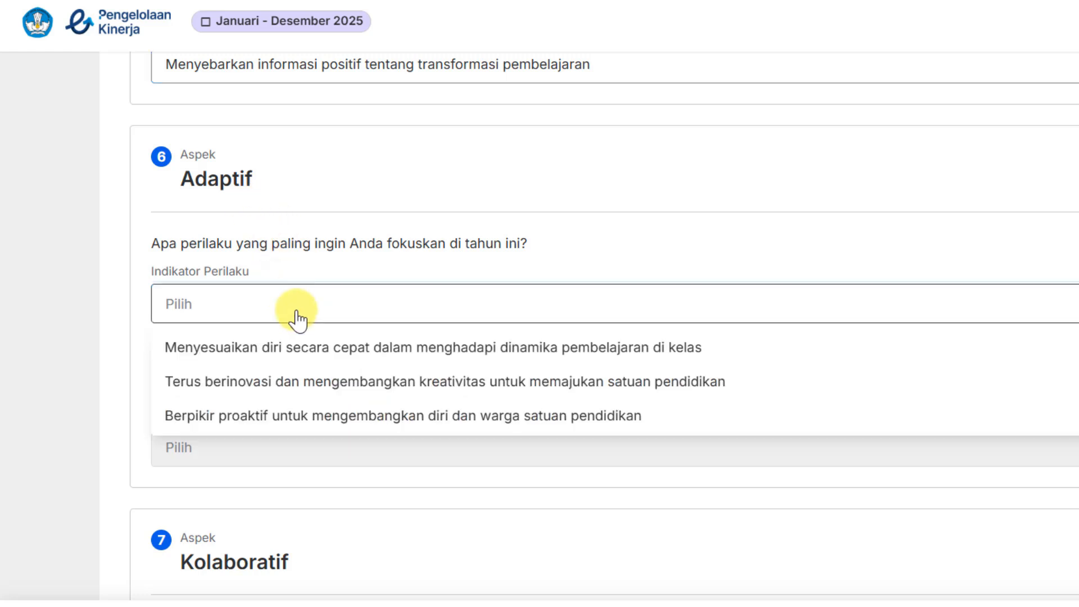
left_click(352, 386)
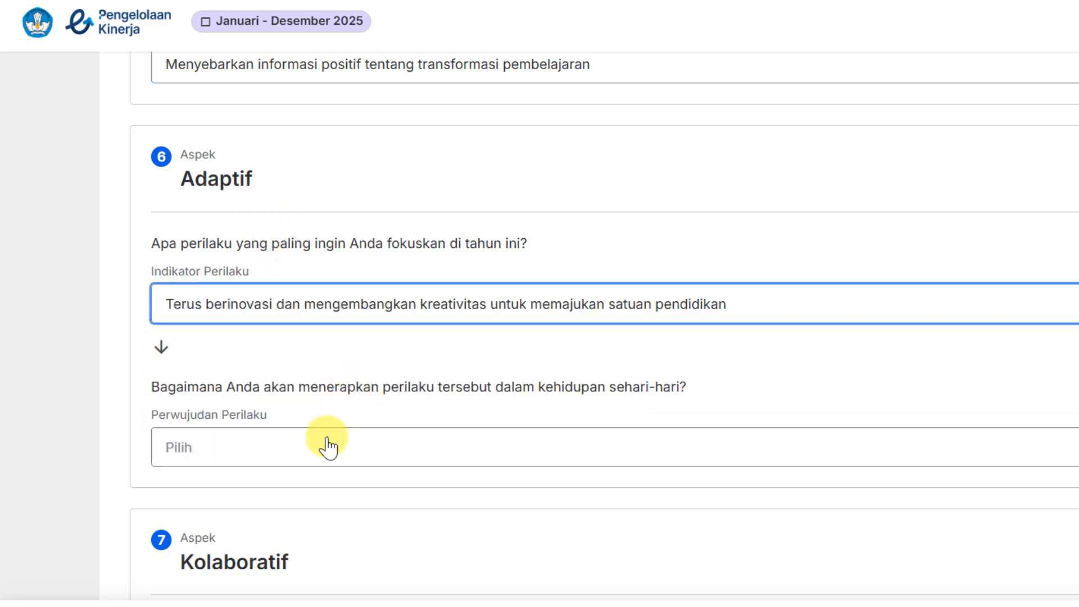
left_click(326, 447)
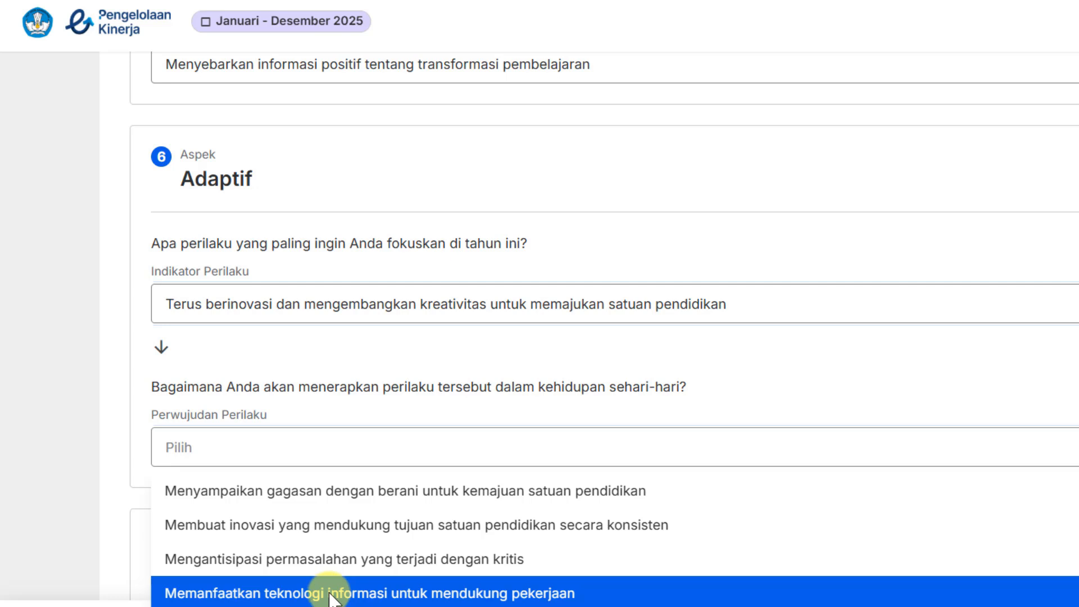
left_click(331, 594)
For Kolaboratif, choose "Menggerakkan pemanfaatan sumber daya satuan pendidikan untuk pencapaian visi dan misi satuan pendidikan" and "Mengoptimalkan sumber daya satuan pendidikan untuk mendukung pencapaian kinerja satuan pendidikan"
scroll(373, 472, "down", 5)
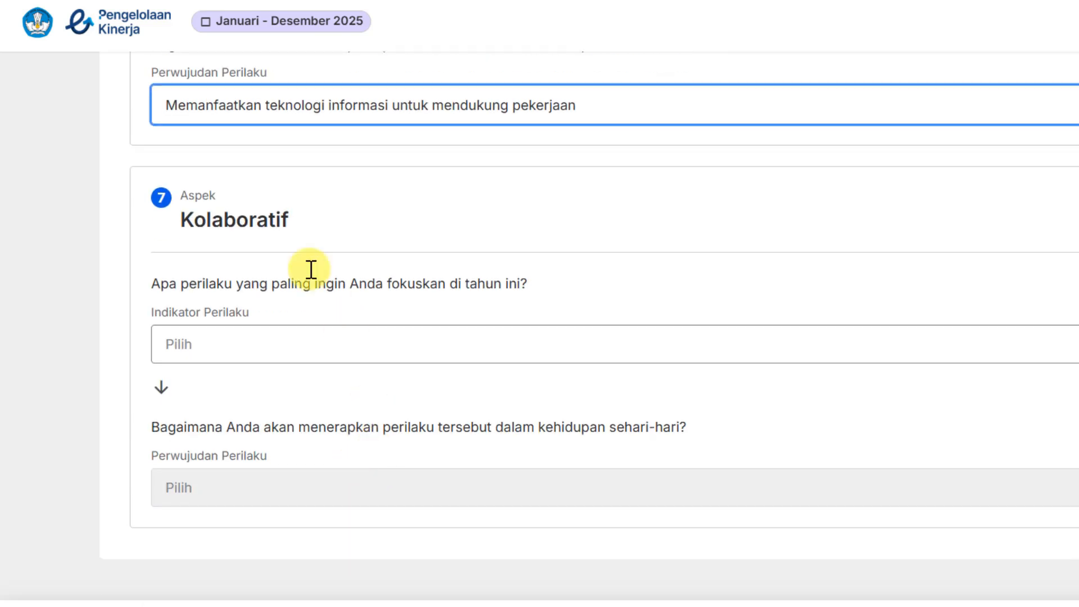
left_click(286, 348)
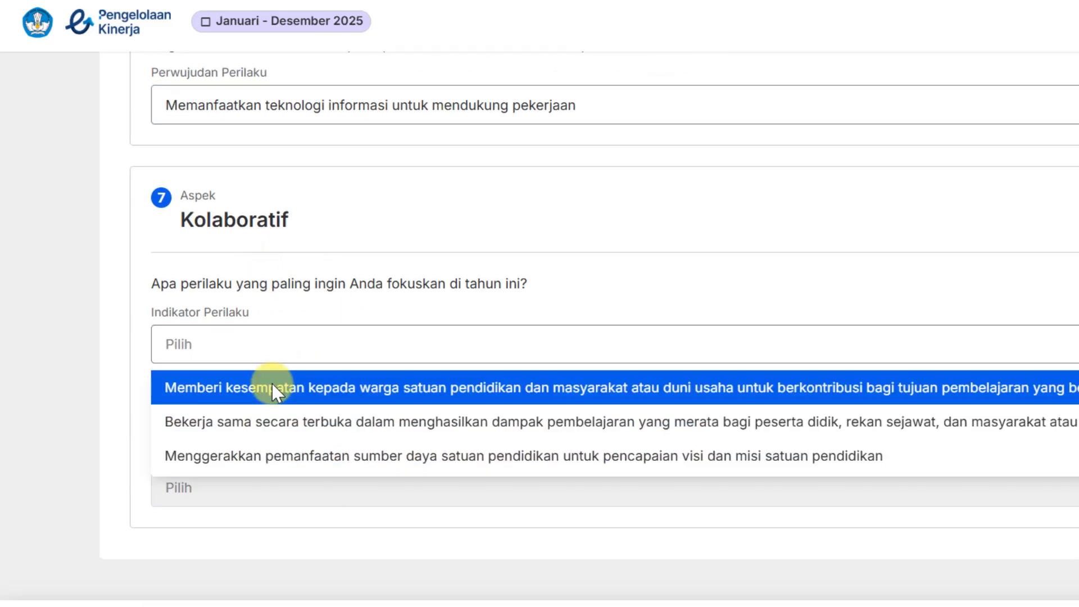
left_click(295, 461)
left_click(301, 488)
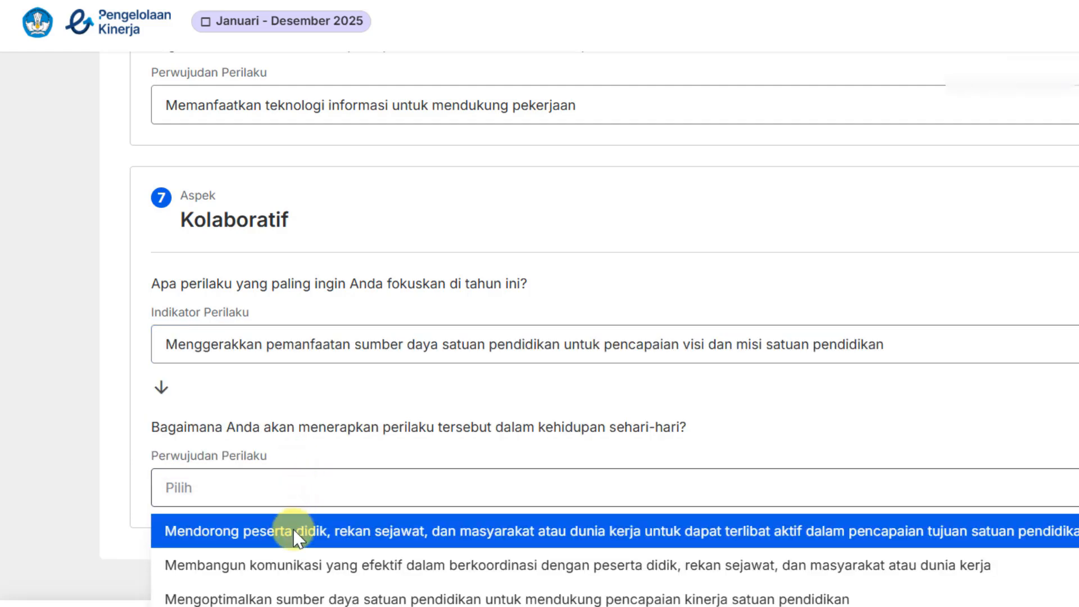
left_click(293, 599)
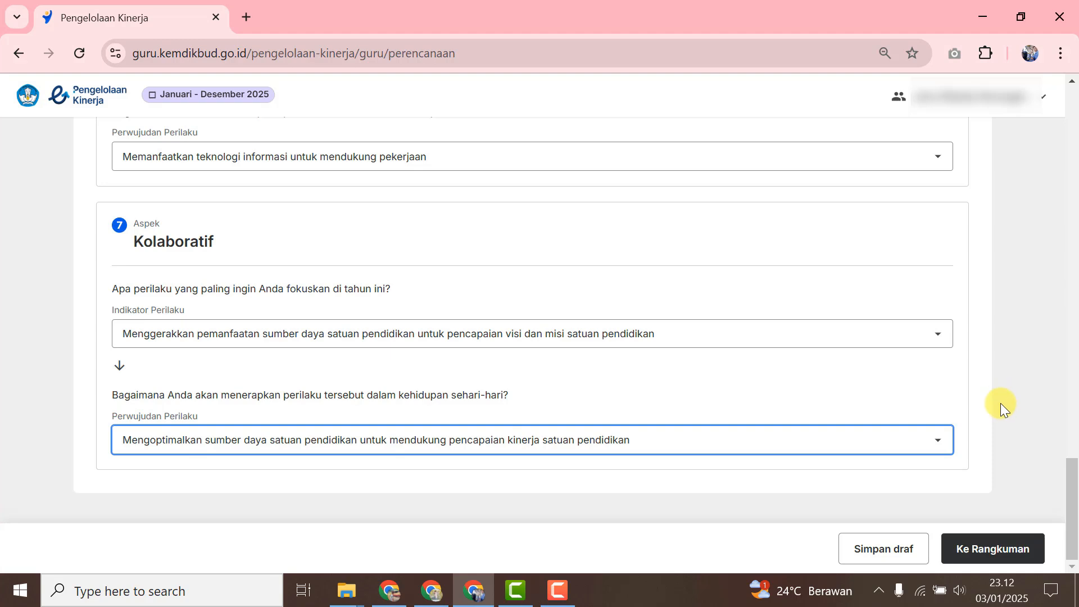
Check the chosen indicators and practices for all seven Perilaku Kerja aspects and continue to the Rangkuman stage
scroll(1006, 401, "up", 20)
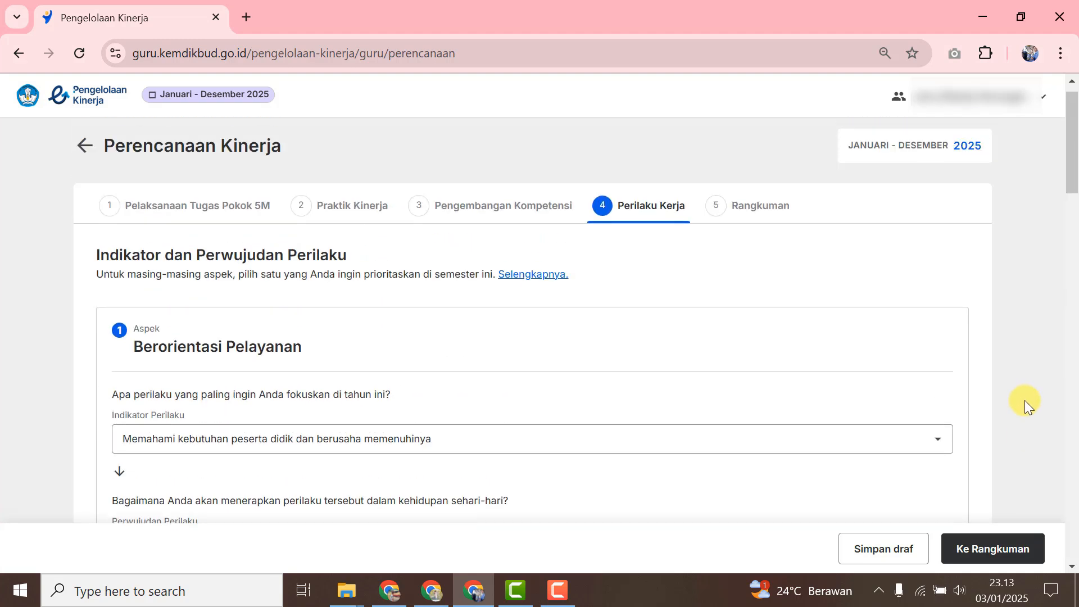
scroll(955, 396, "down", 20)
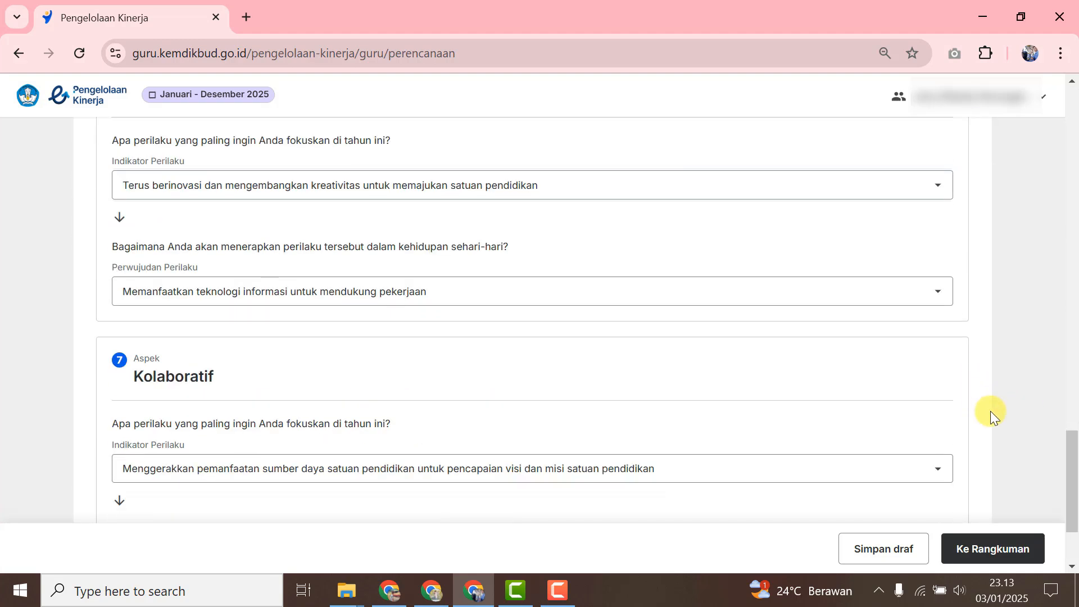
scroll(996, 415, "down", 2)
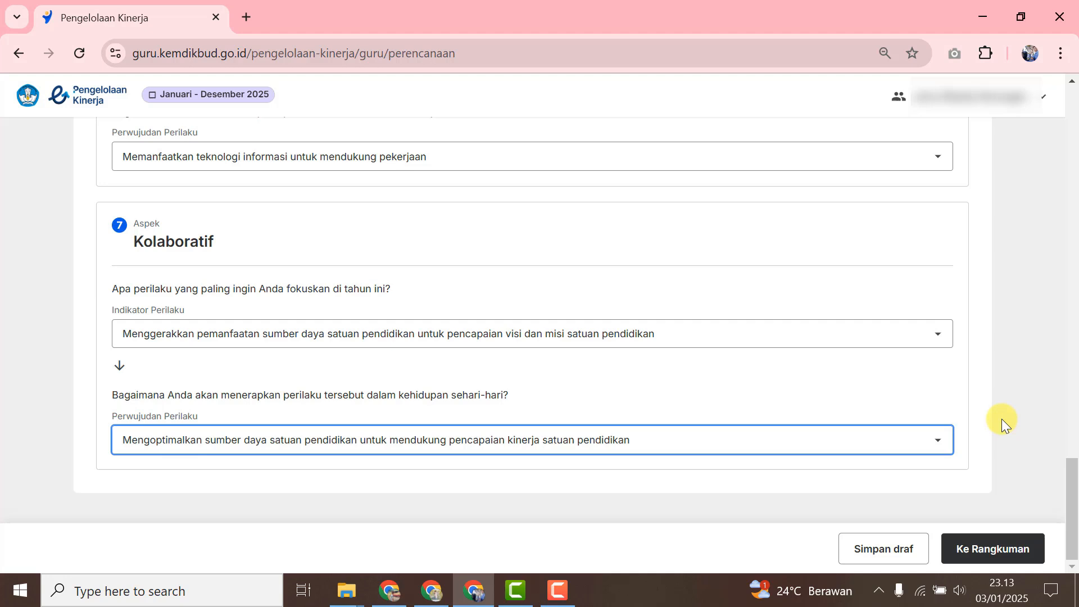
left_click(1041, 557)
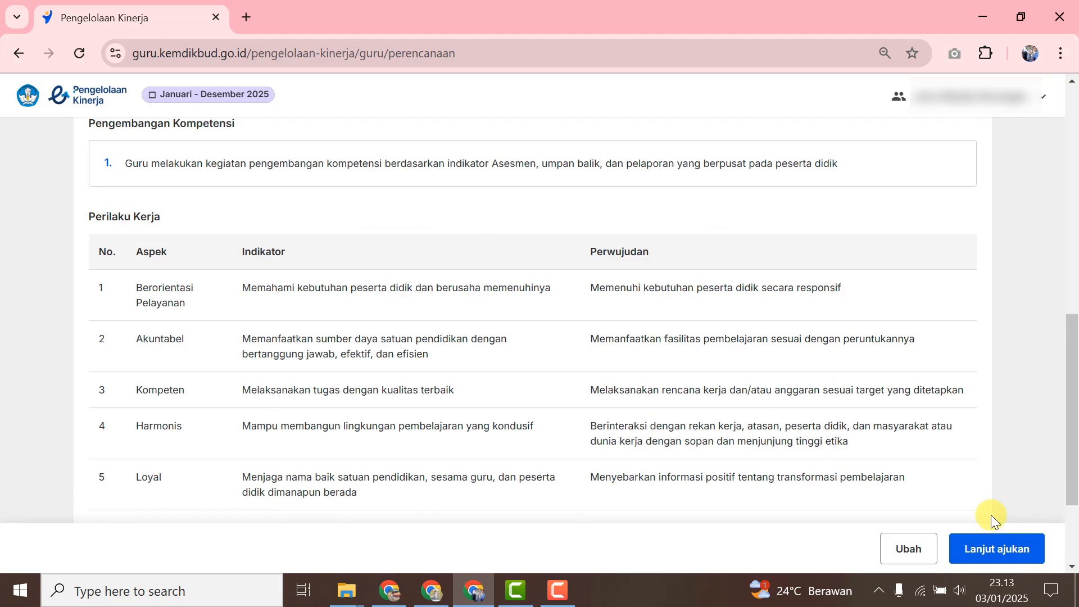
Review the plan summary, covering Pelaksanaan Tugas Pokok 5M, Praktik Kinerja, Pengembangan Kompetensi and the Perilaku Kerja table
scroll(675, 348, "up", 1)
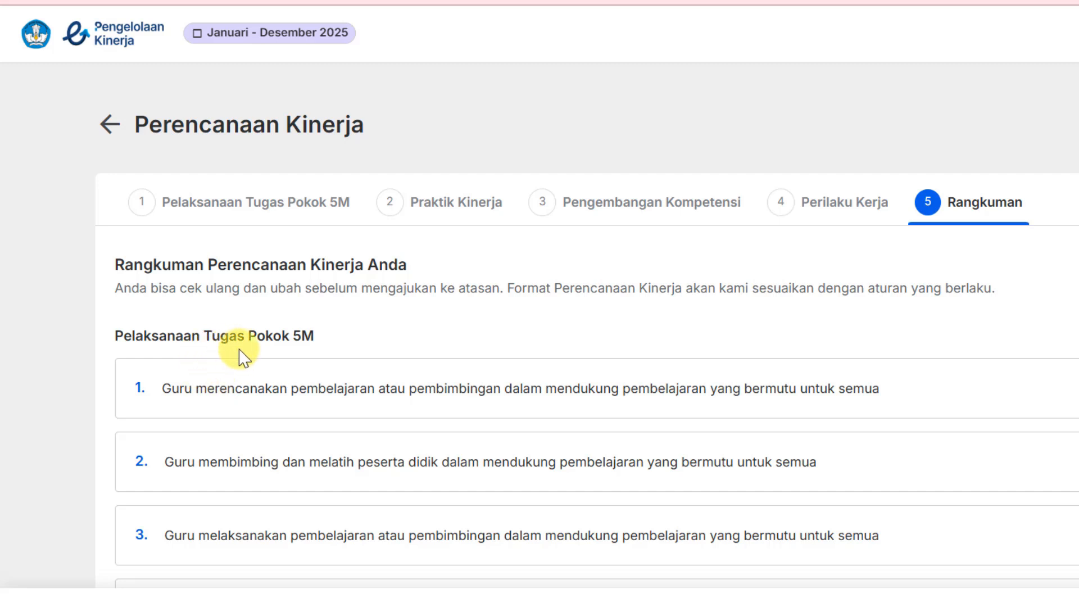
scroll(304, 396, "down", 4)
scroll(307, 393, "down", 3)
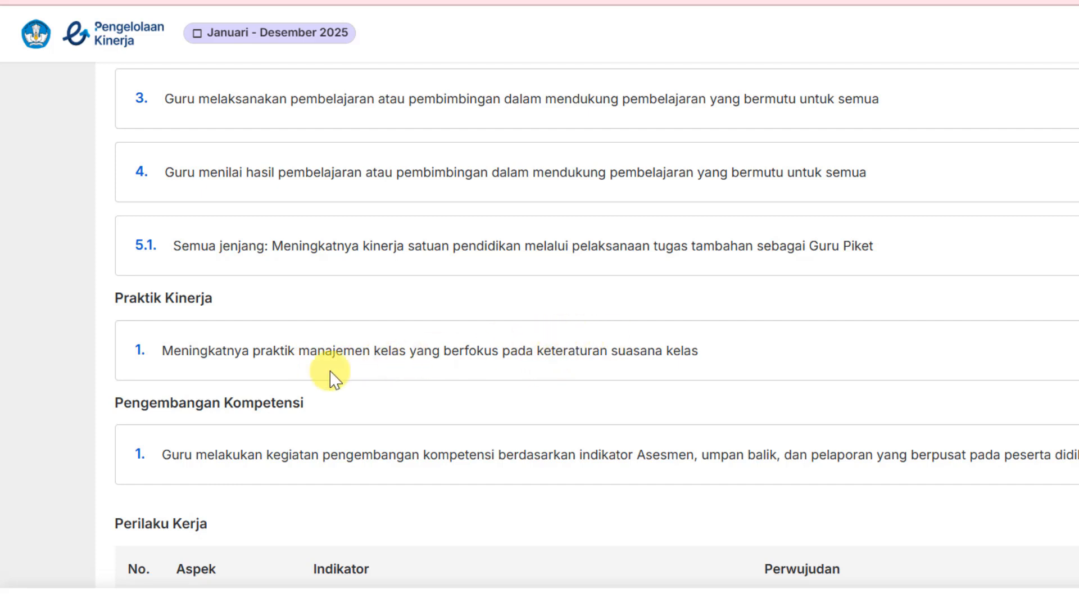
scroll(216, 437, "down", 5)
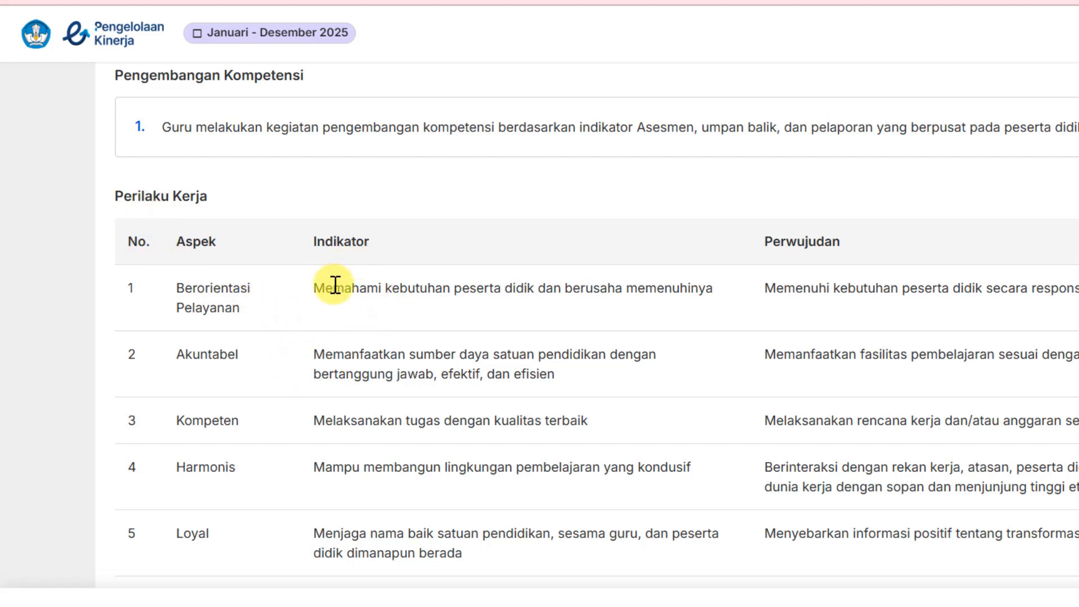
scroll(323, 281, "down", 3)
scroll(341, 298, "up", 2)
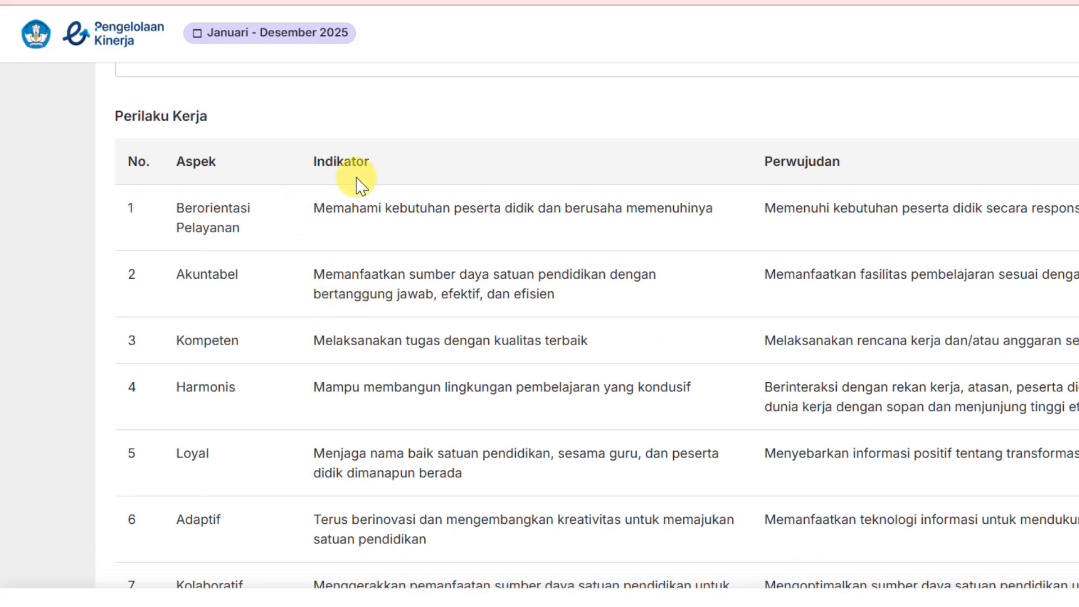
scroll(819, 269, "down", 2)
scroll(807, 270, "up", 12)
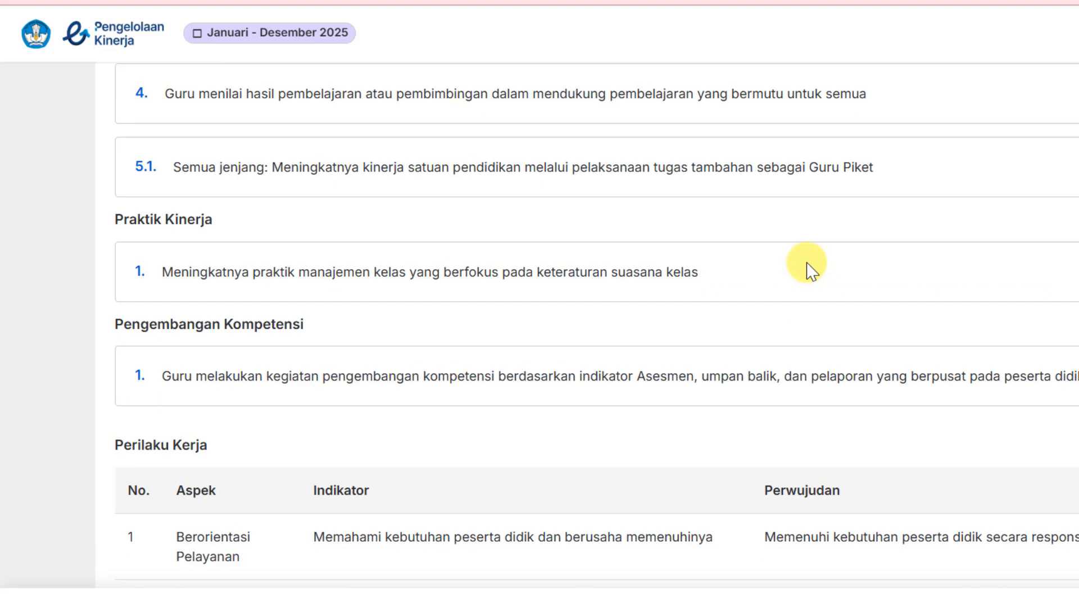
scroll(795, 278, "down", 10)
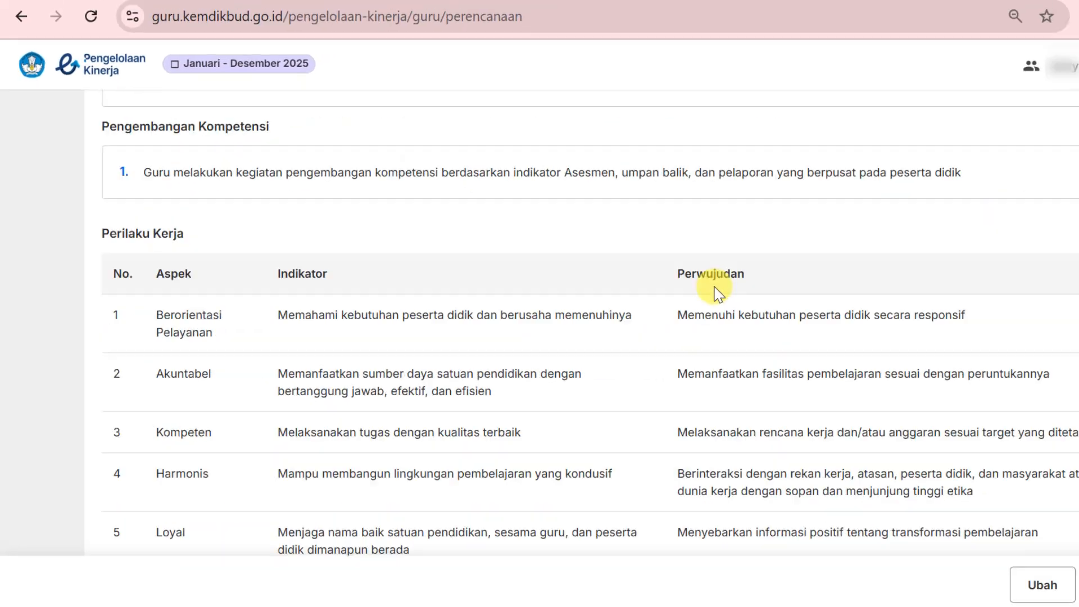
scroll(808, 299, "up", 1)
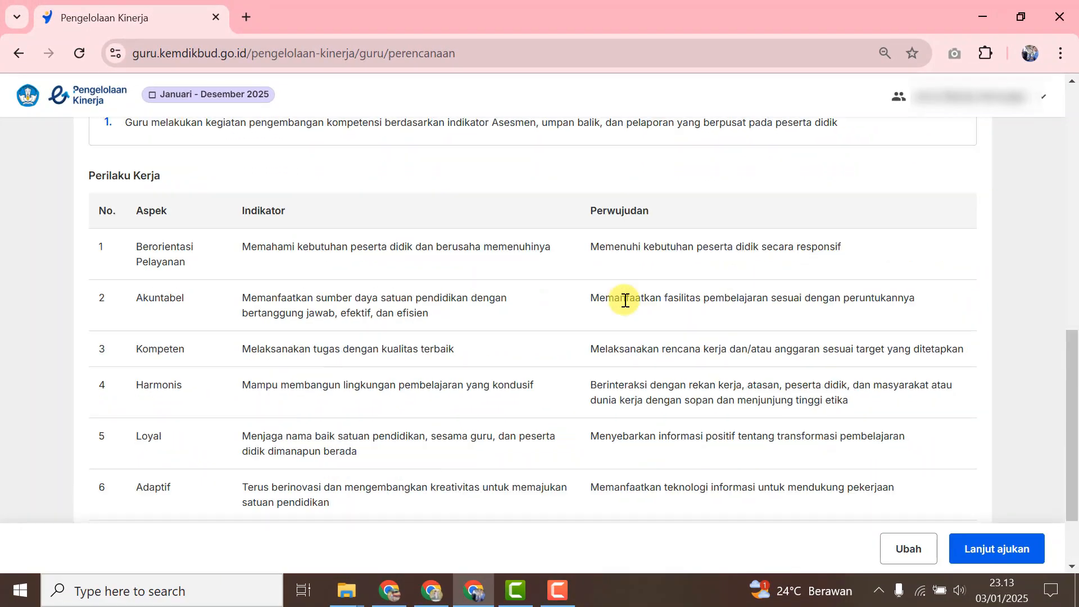
scroll(626, 301, "up", 9)
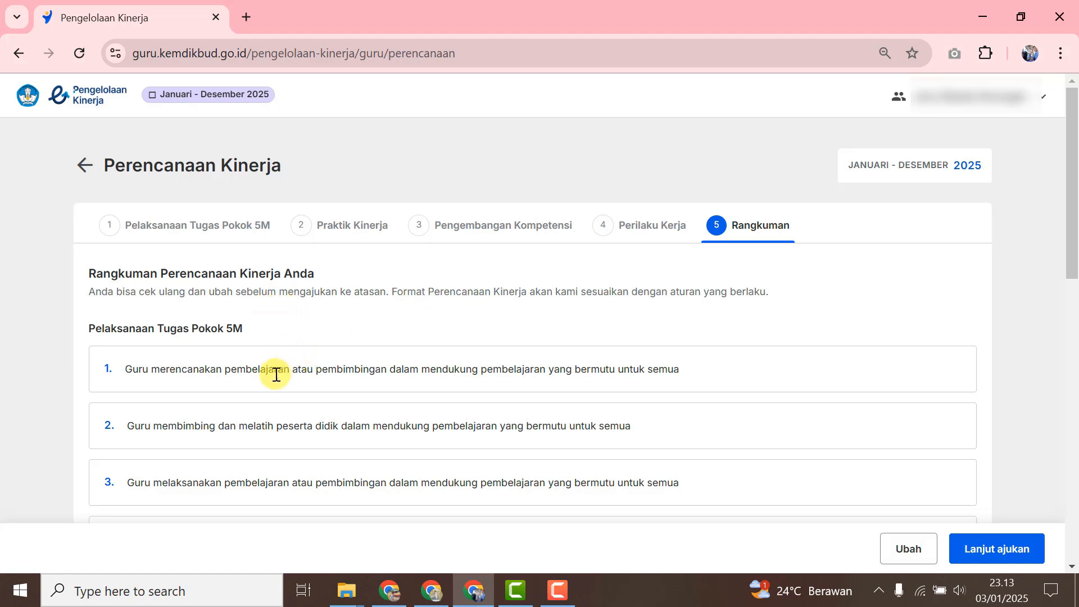
scroll(288, 390, "down", 4)
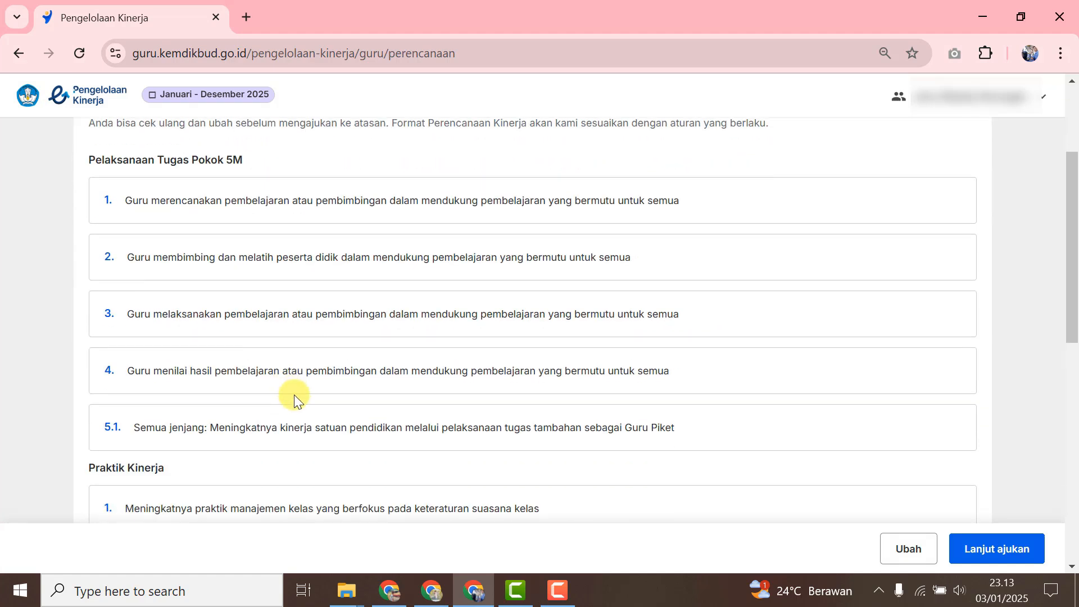
scroll(325, 366, "up", 4)
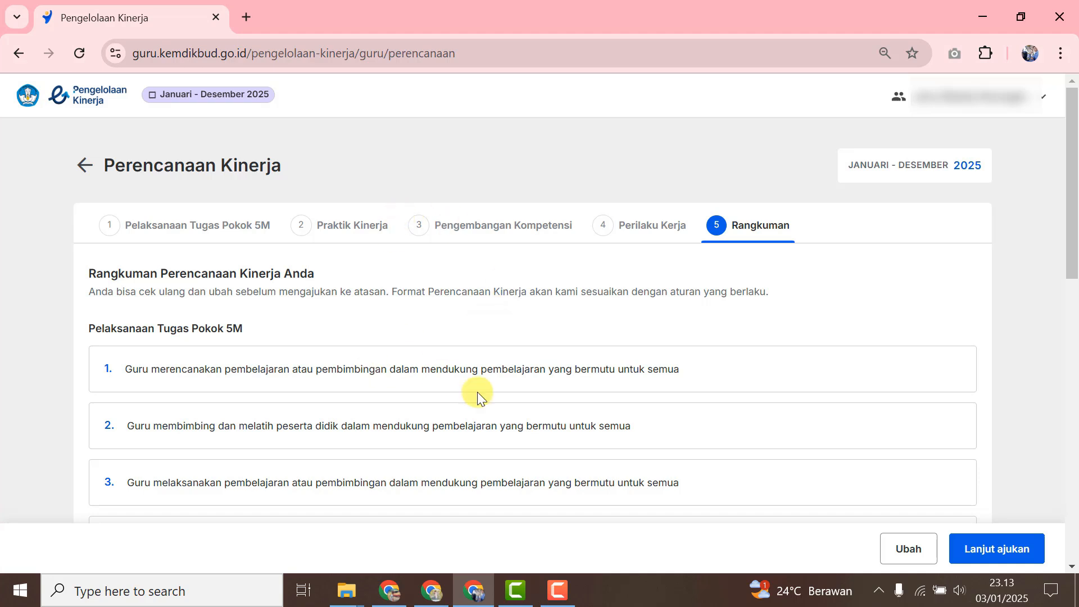
scroll(717, 427, "down", 12)
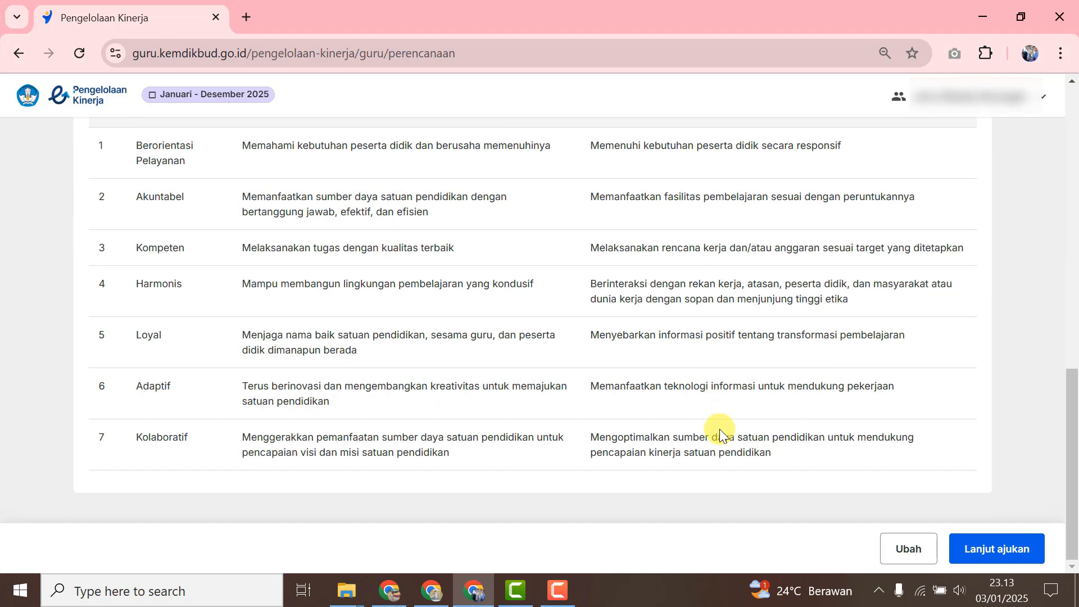
Submit the January–December 2025 Perencanaan Kinerja to the supervisor at SMP NEGERI 14 MANADO
scroll(593, 441, "up", 10)
scroll(595, 442, "up", 2)
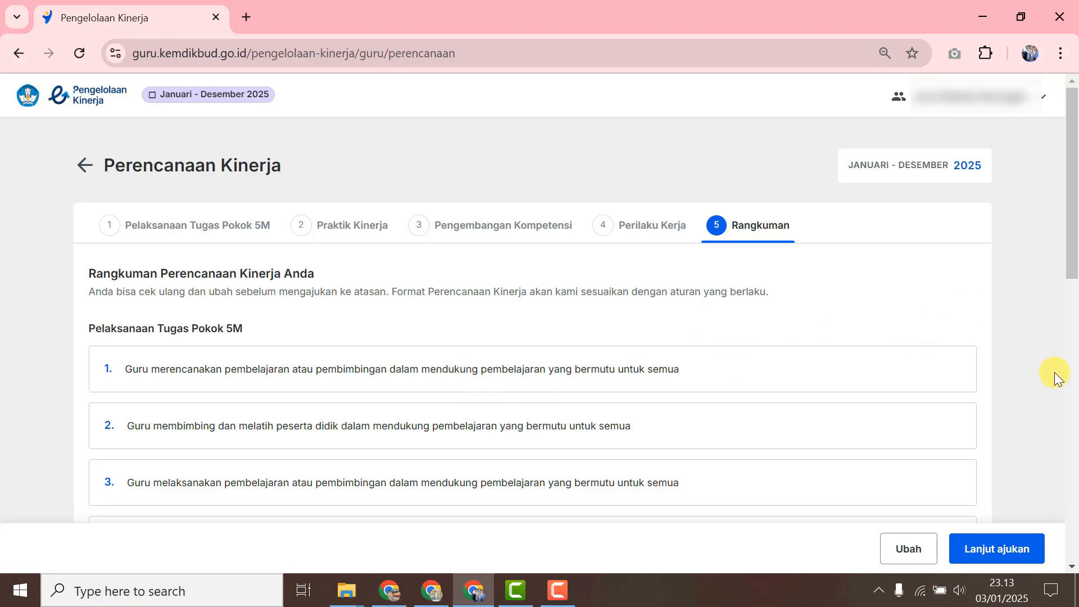
left_click(1040, 554)
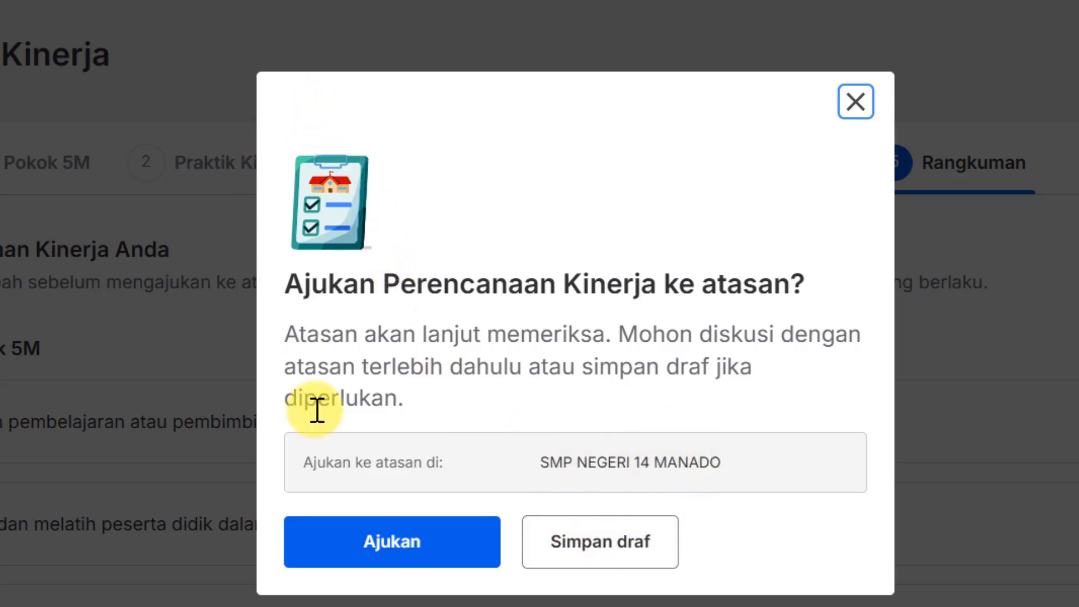
left_click(456, 554)
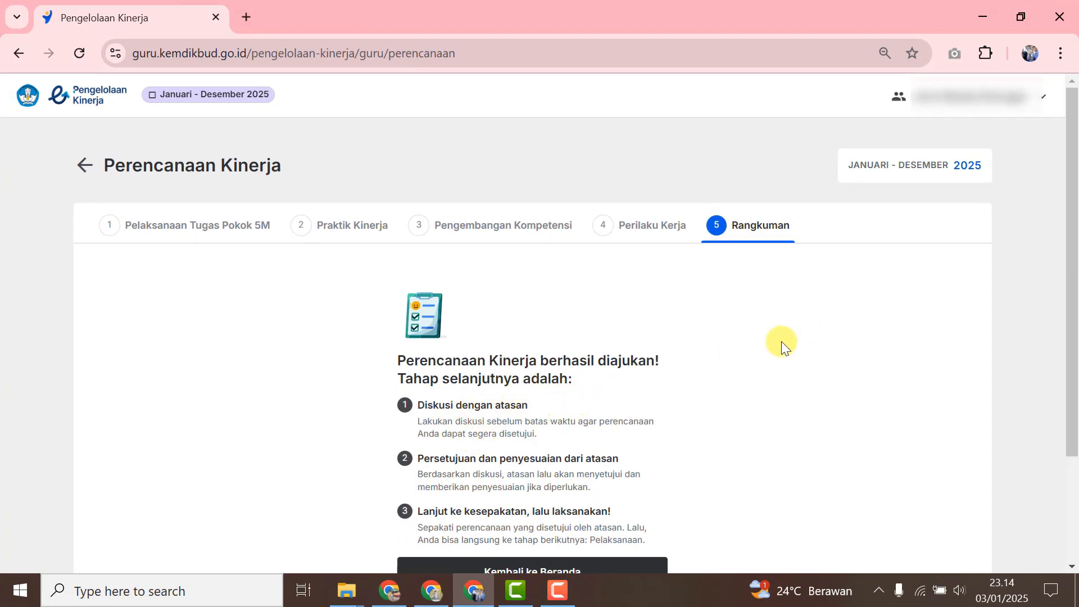
Read through the stages that follow the submission and return to the Beranda page
scroll(687, 414, "down", 2)
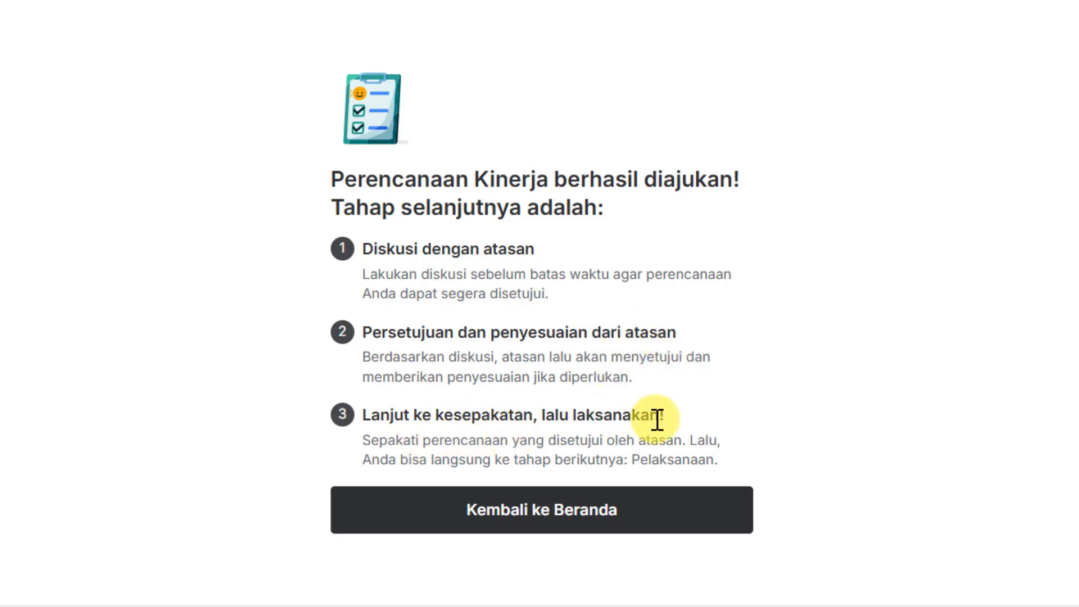
scroll(647, 381, "up", 2)
scroll(648, 381, "down", 2)
left_click(607, 508)
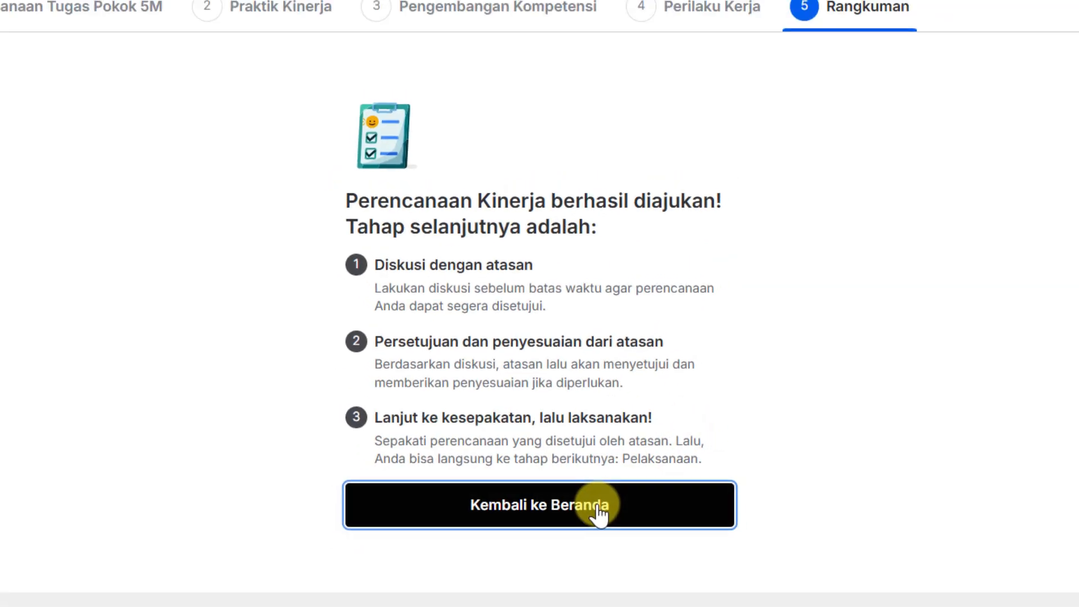